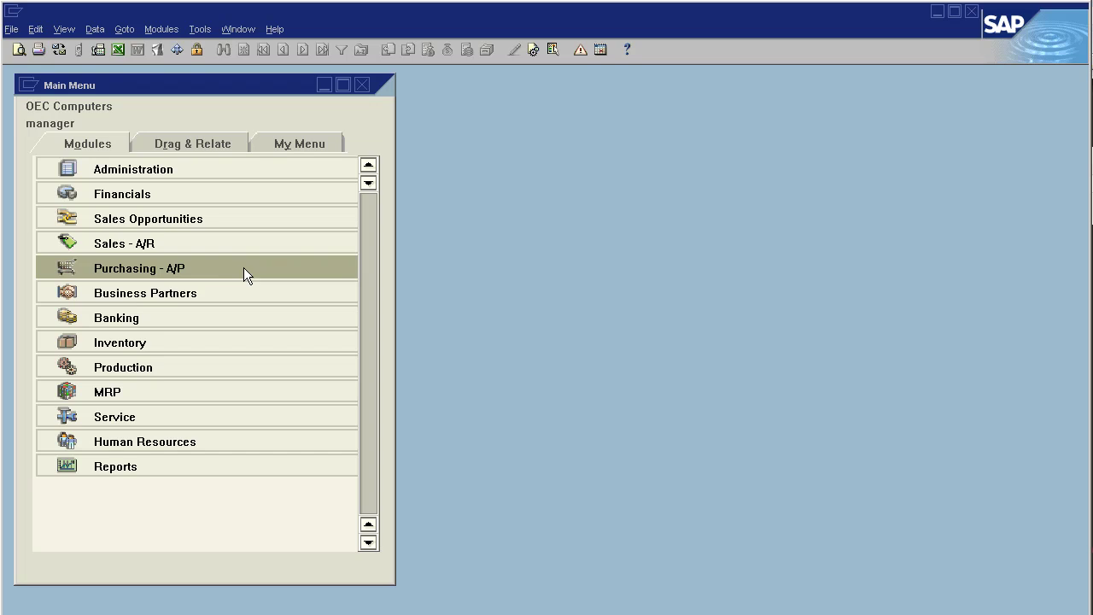
Step: Open a blank Item Master Data form from Inventory and check its Purchasing and Sales Data tabs
left_click(162, 342)
left_click(158, 368)
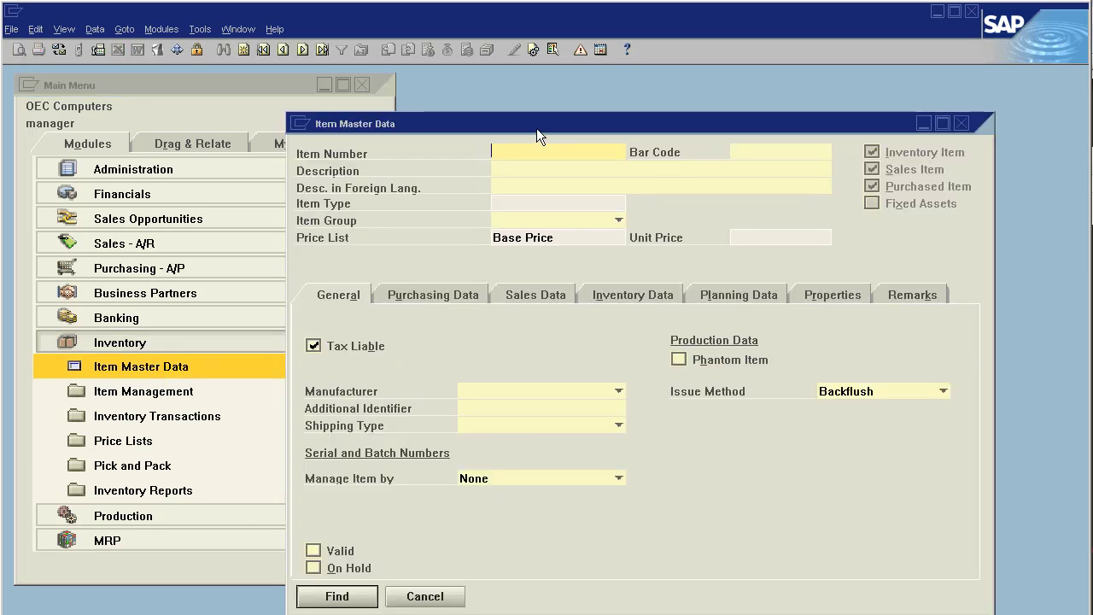
left_click_drag(536, 126, 505, 110)
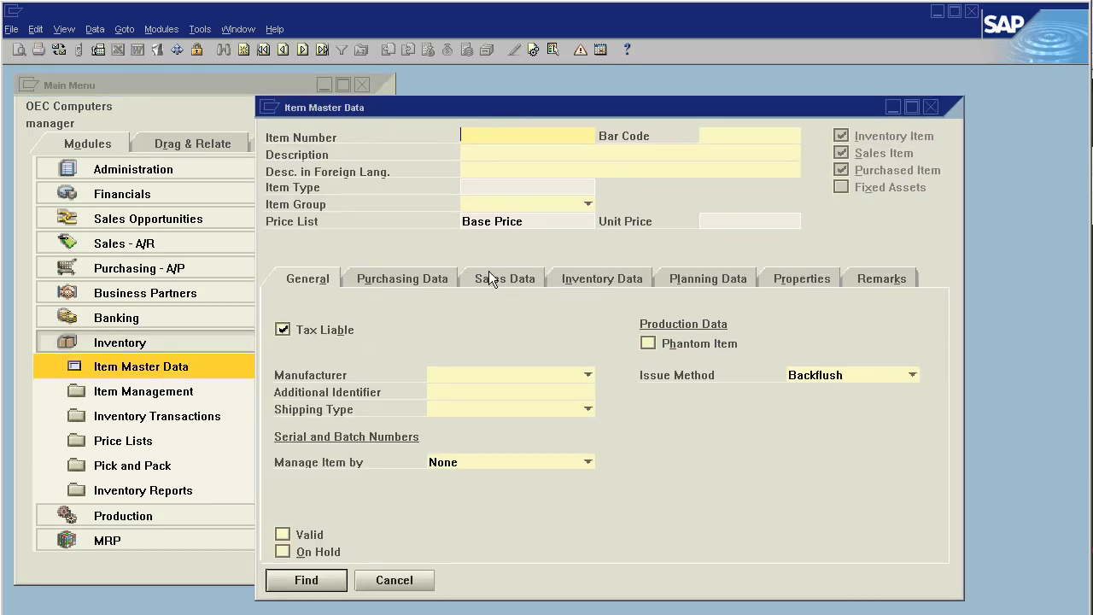
left_click(409, 275)
left_click(491, 276)
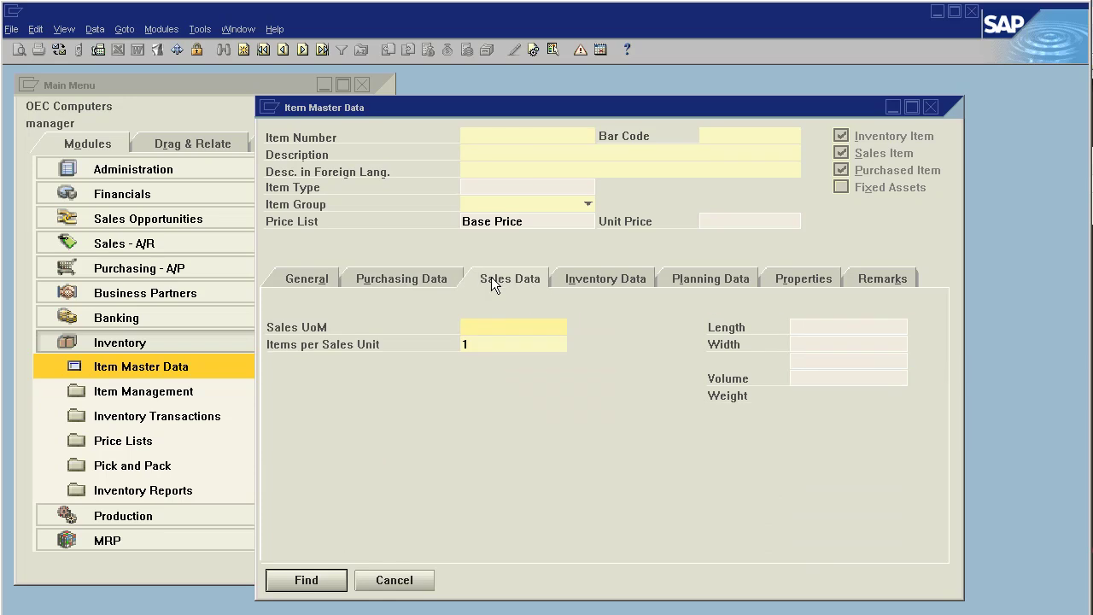
left_click(436, 281)
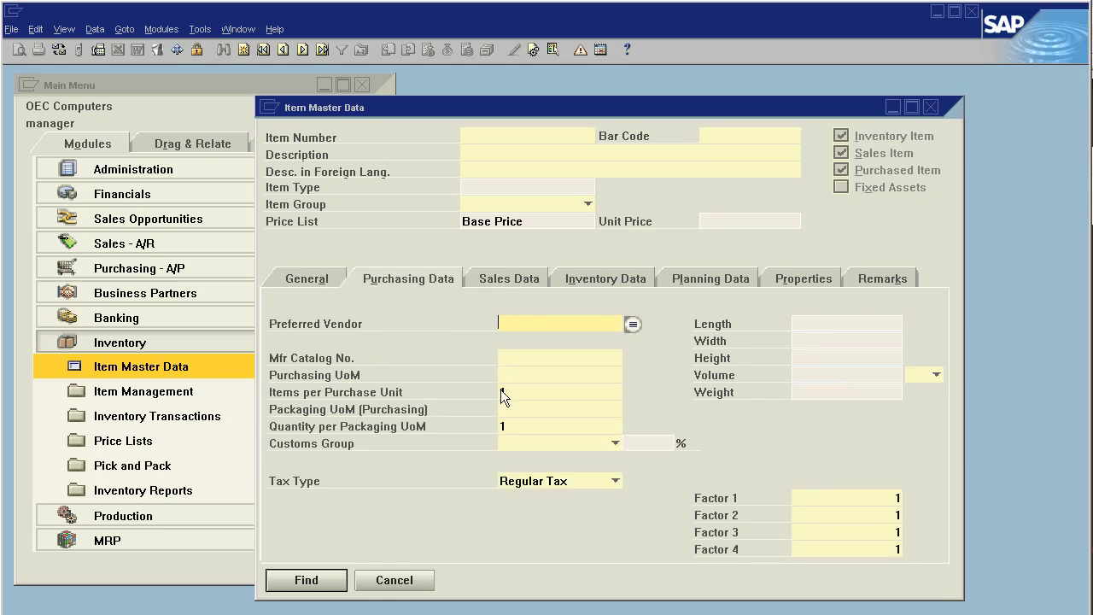
Step: Find item I10000 and review its purchasing, sales and inventory units (each, 17,340 available)
left_click(493, 278)
left_click(408, 278)
type("i")
key("Return")
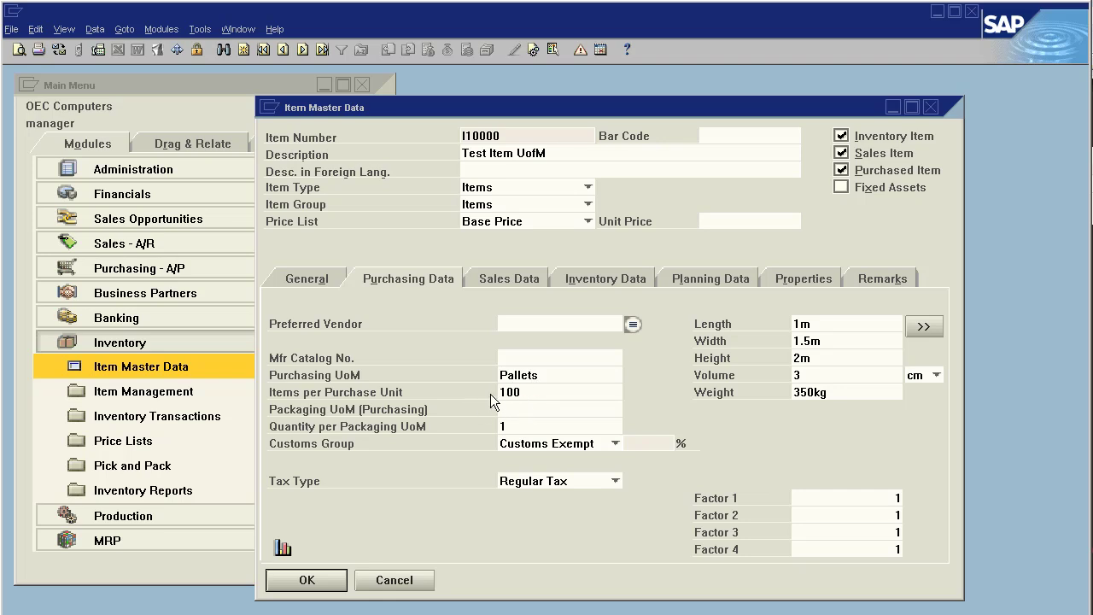
left_click(506, 280)
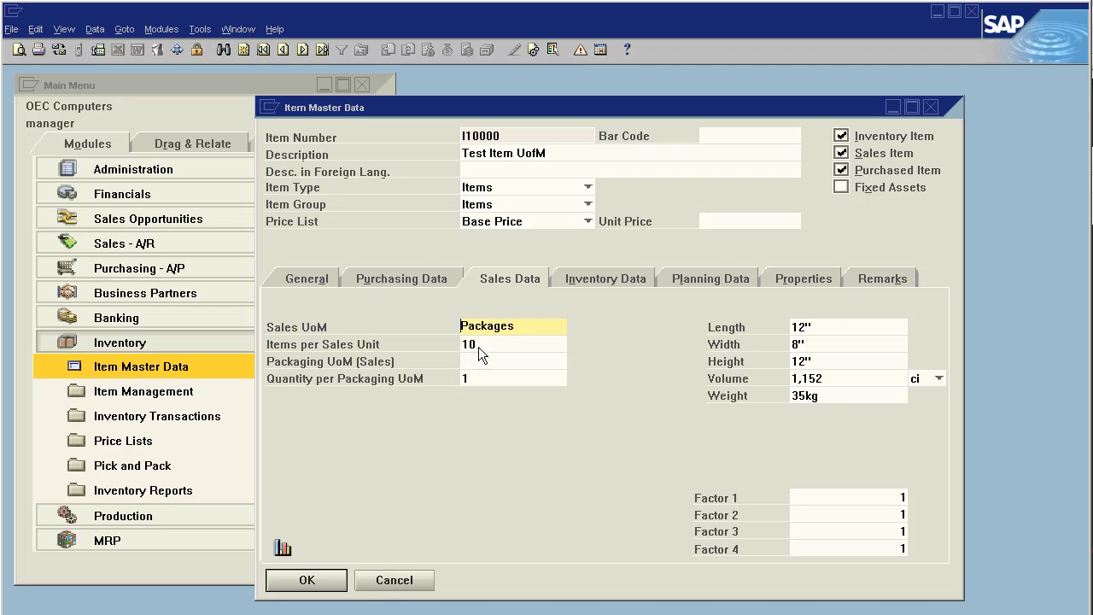
left_click(582, 284)
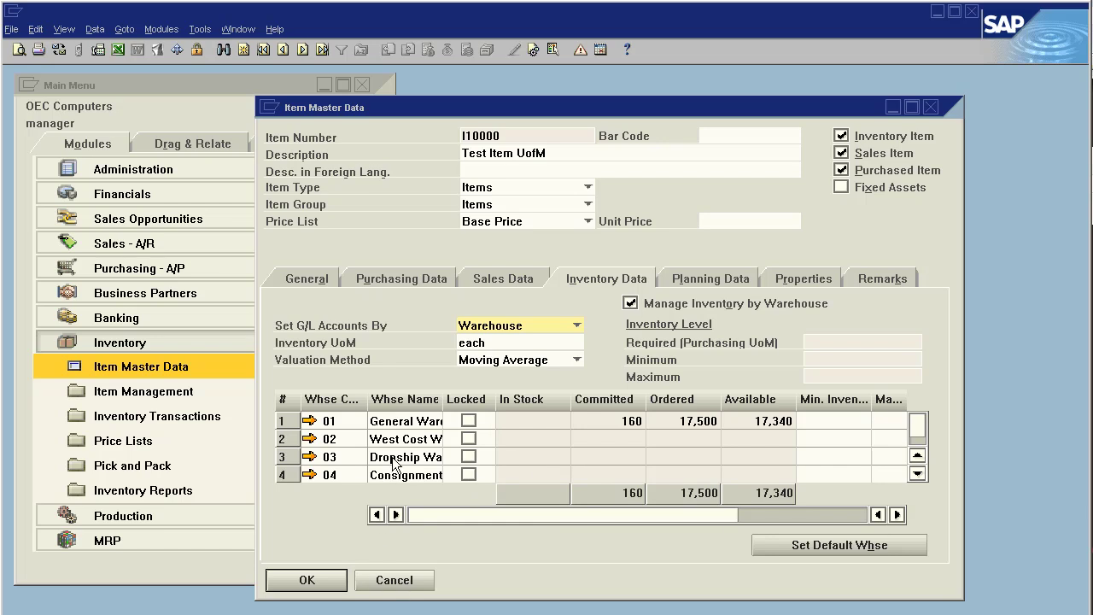
Step: Cancel the I10000 record without changes and expand the Purchasing - A/P module
left_click(402, 586)
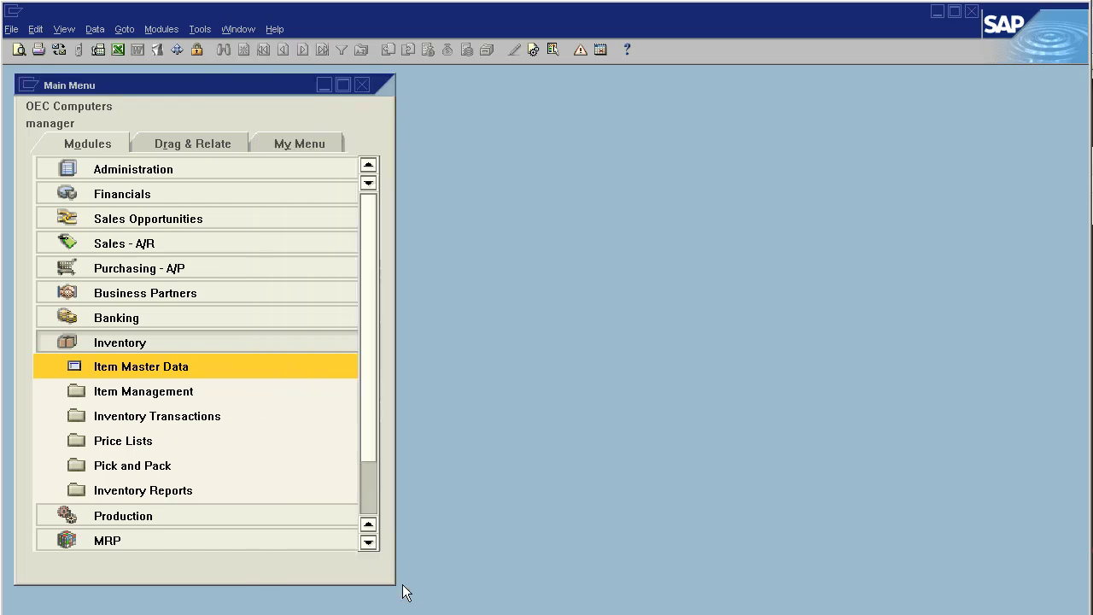
left_click(137, 341)
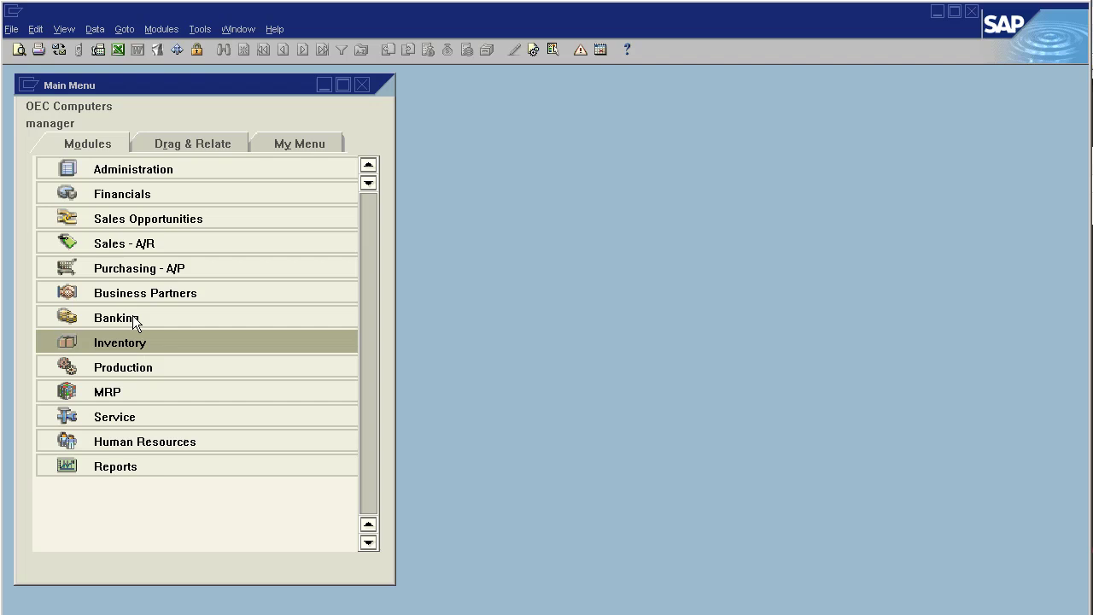
left_click(122, 267)
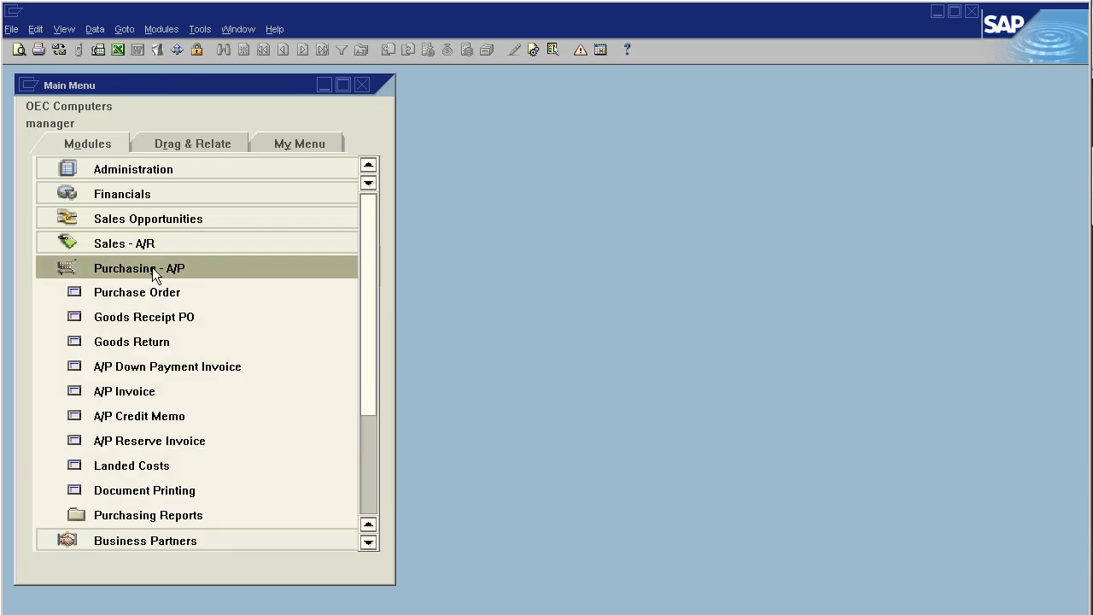
scroll(366, 434, "down", 3)
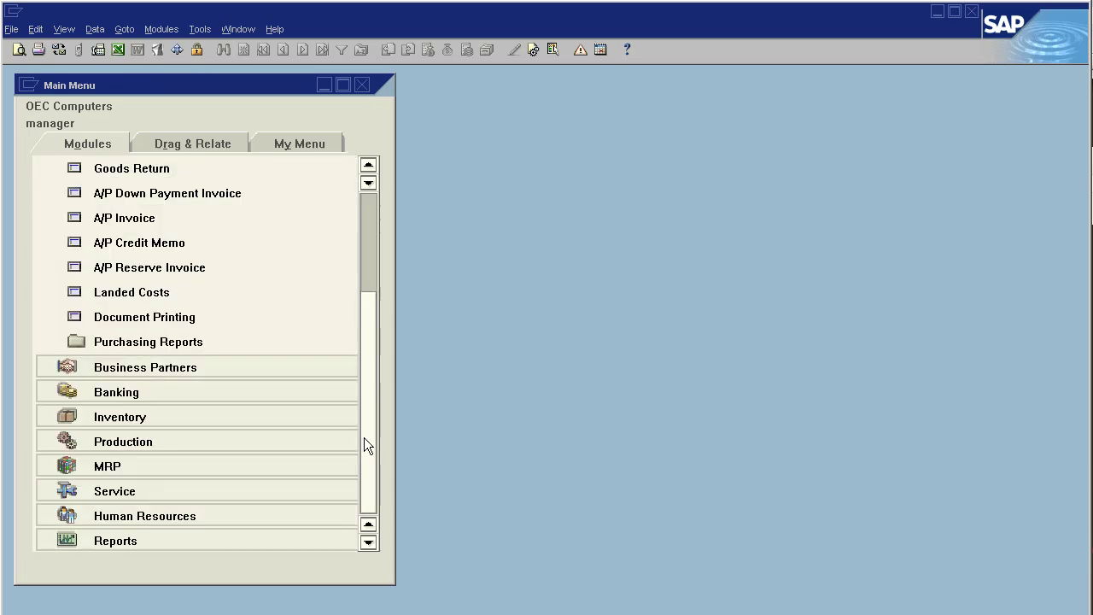
Step: Reload item I10000's Inventory Data showing 17,500 ordered, then minimise the record
left_click(114, 415)
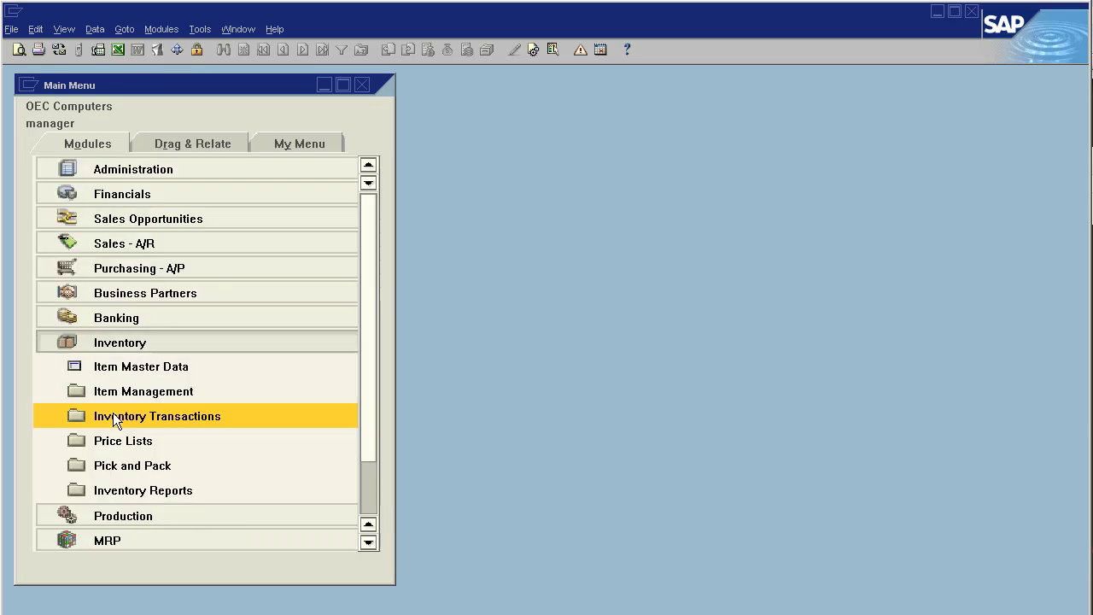
left_click(132, 368)
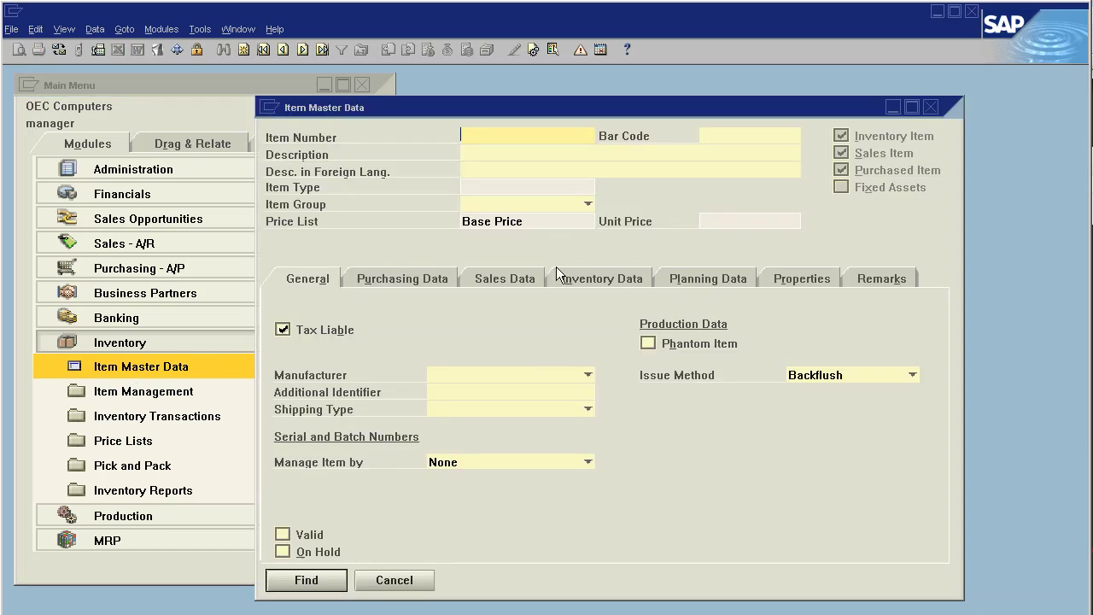
key("ctrl+Page_Down")
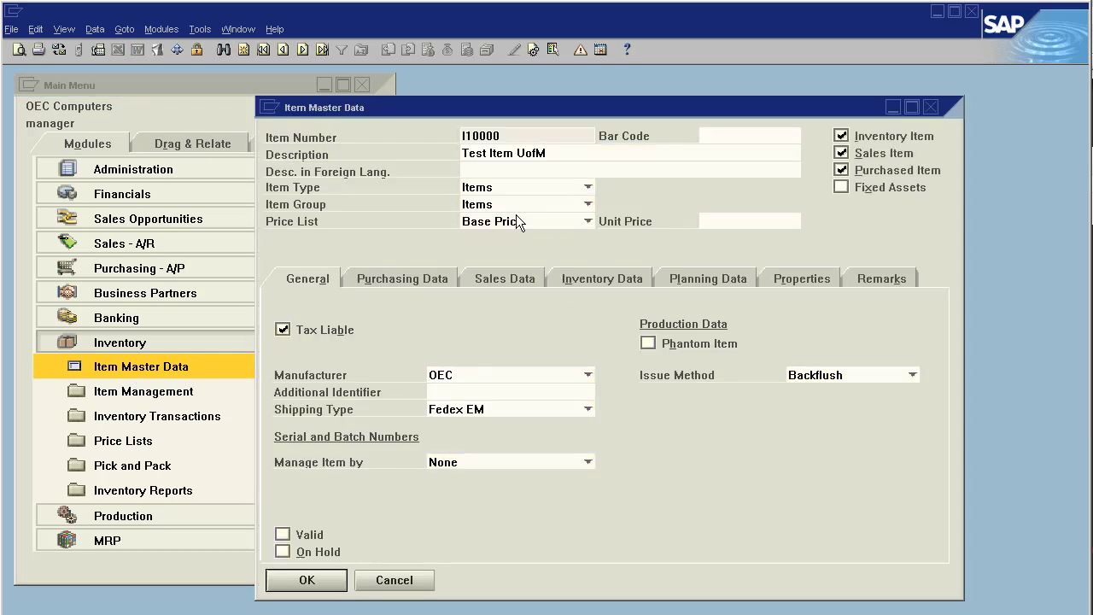
left_click(574, 278)
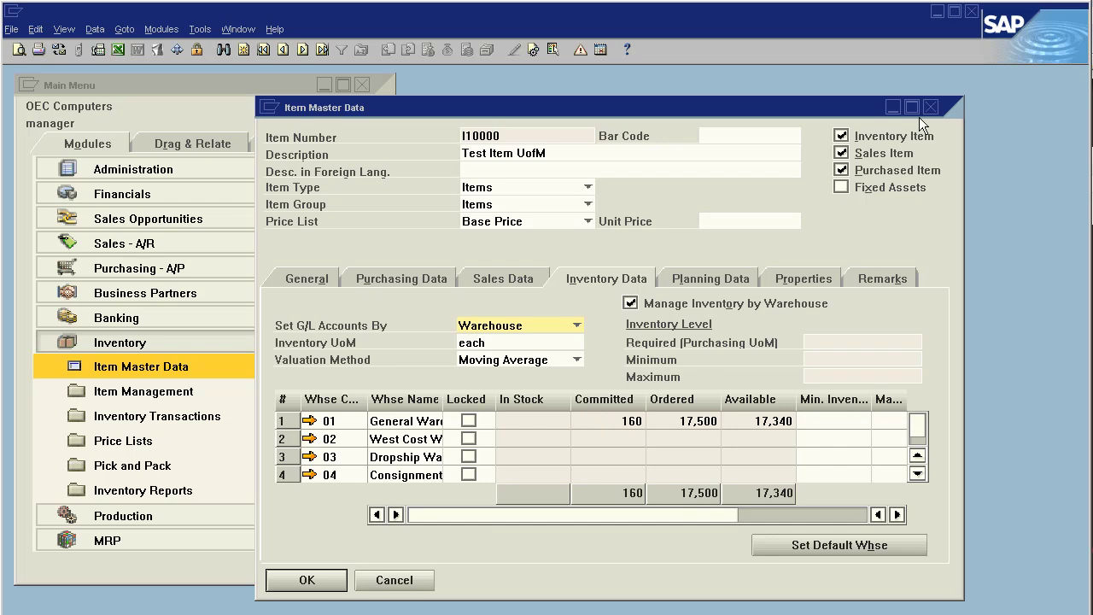
left_click(892, 108)
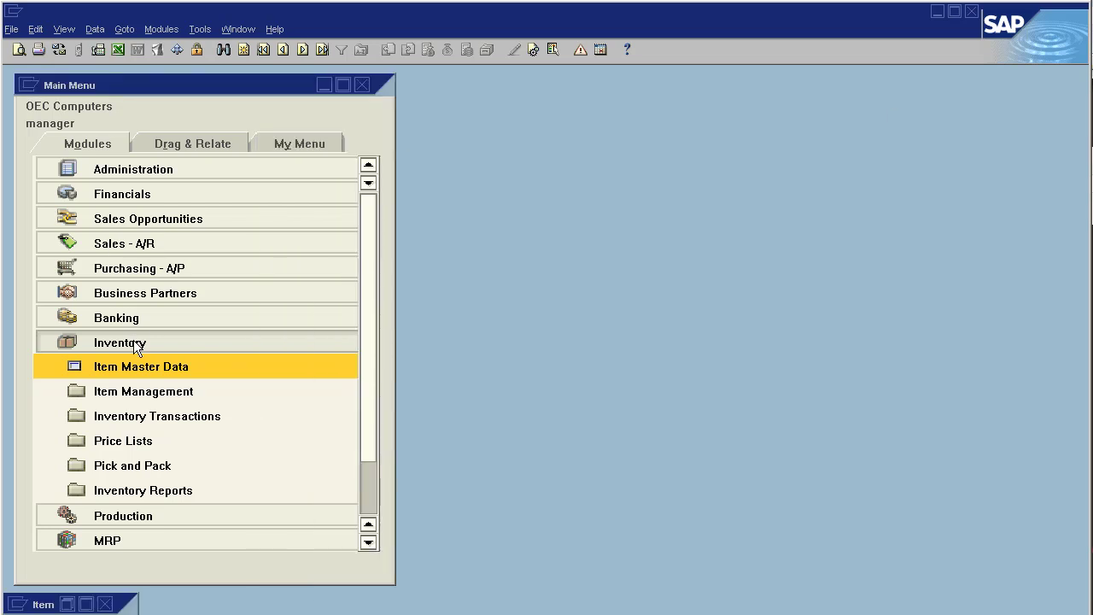
Step: Start a purchase order from vendor V10000 for 100 of item I10000
left_click(135, 269)
left_click(134, 292)
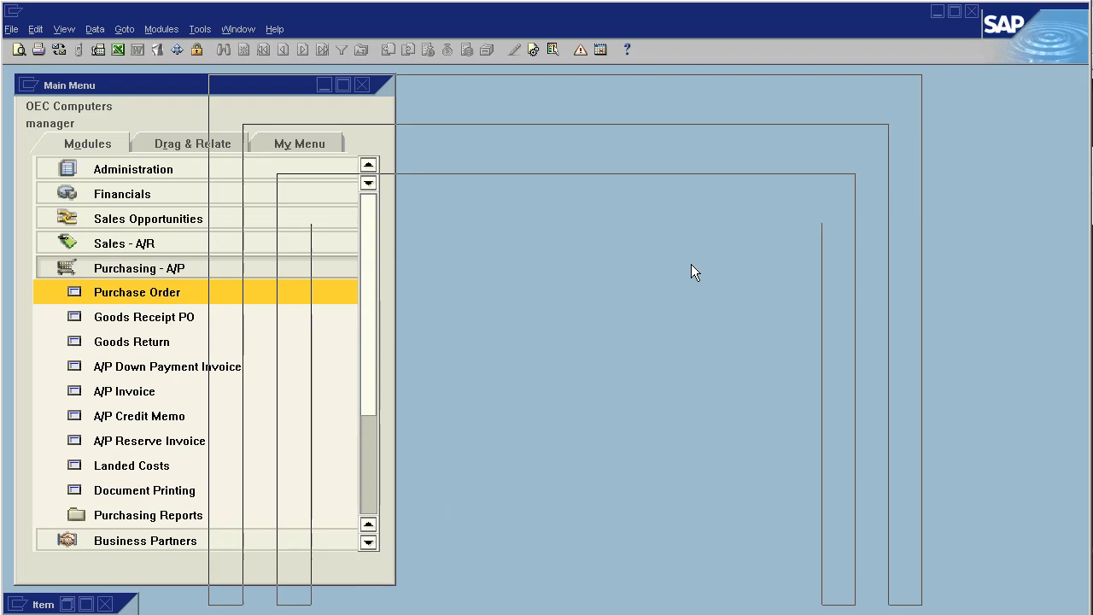
key("Tab")
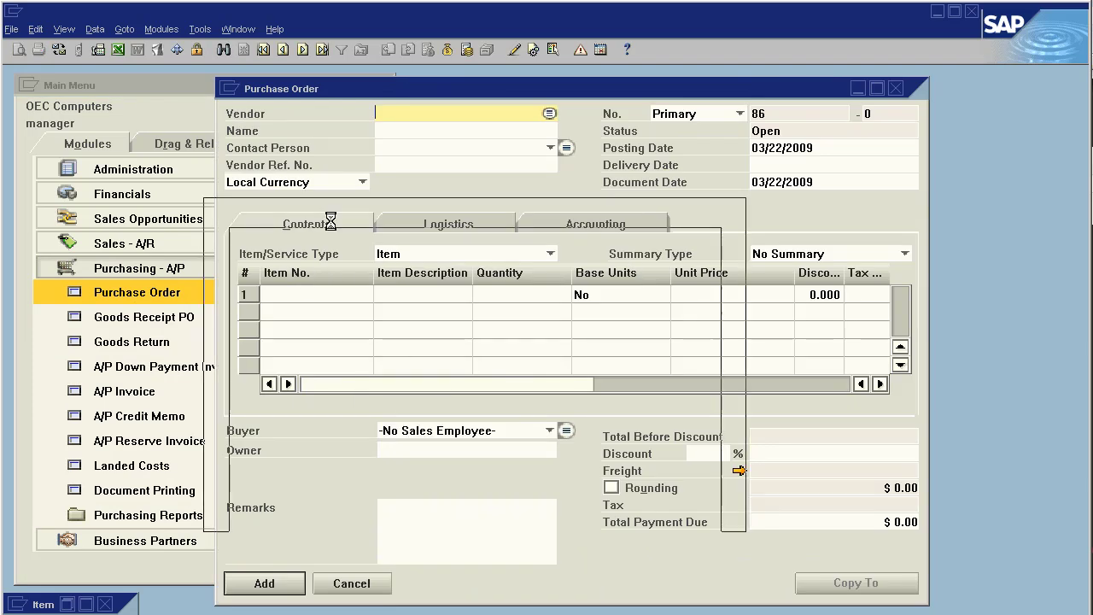
double_click(299, 296)
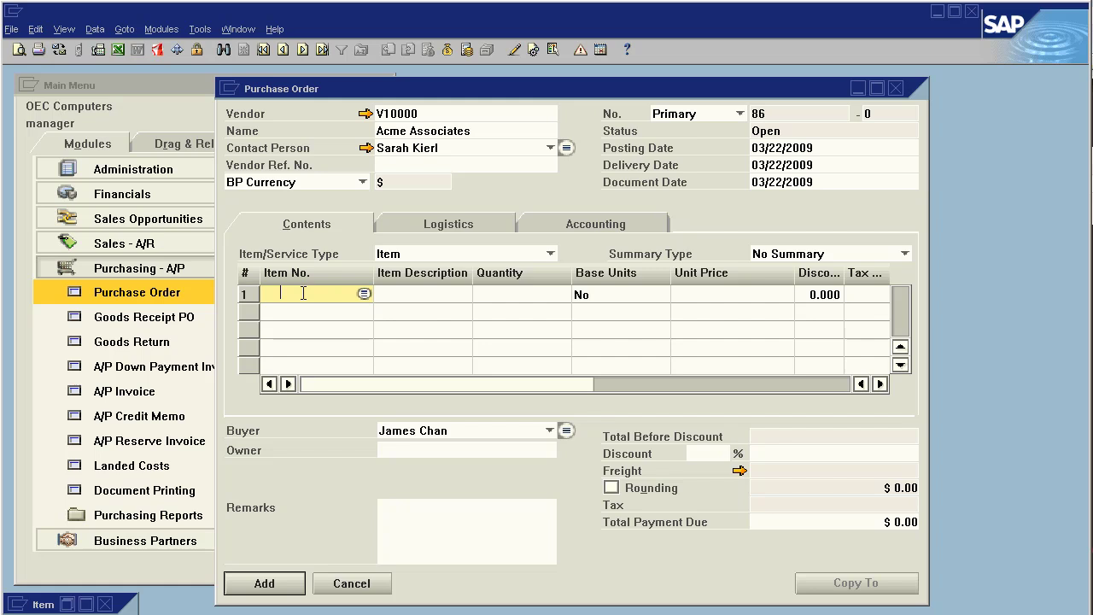
type("I10000")
key("Tab")
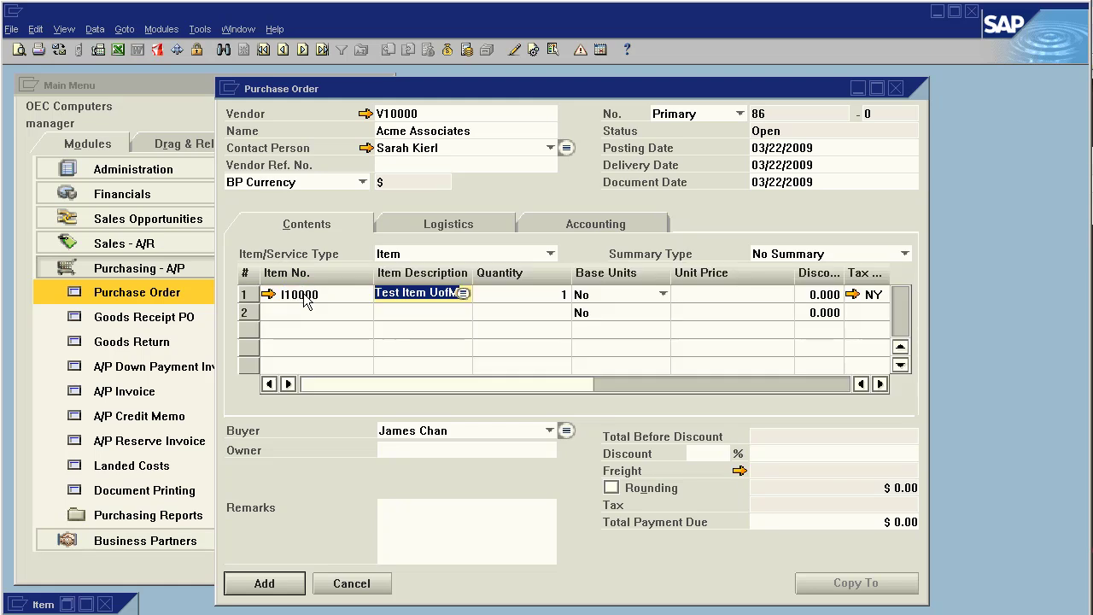
key("Tab")
type("100")
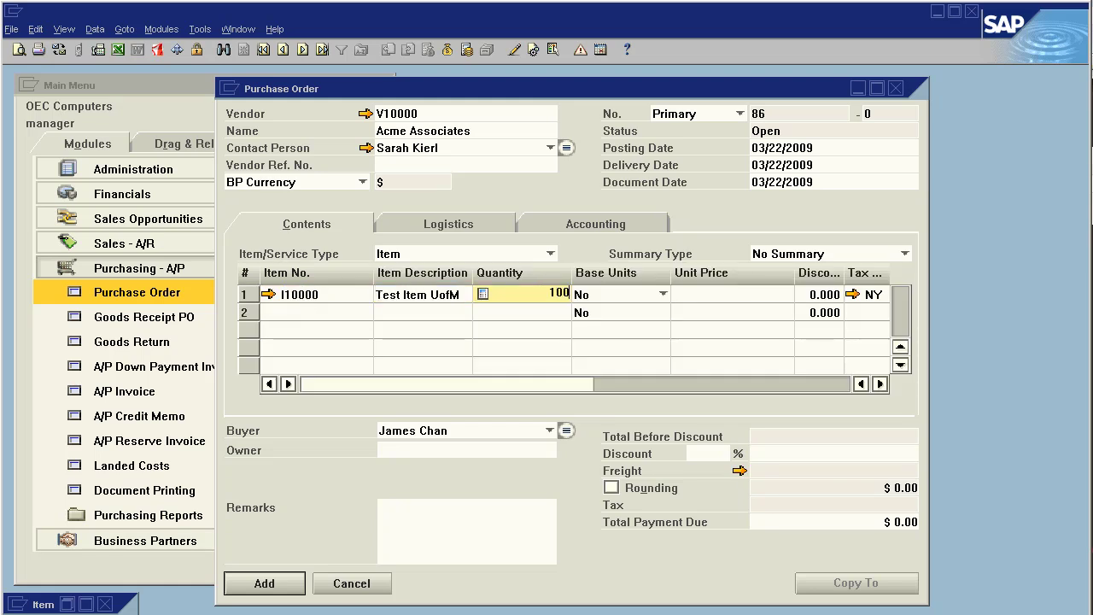
key("Tab")
Step: Set the line's unit price to $200.00 and leave Base Units at No
left_click(702, 296)
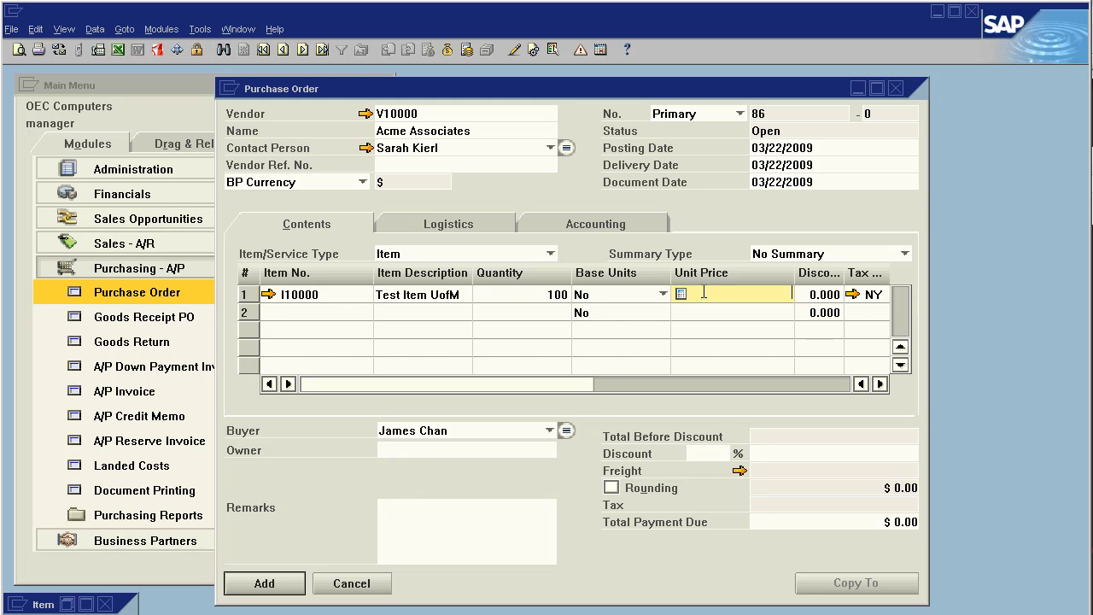
type("200")
key("Tab")
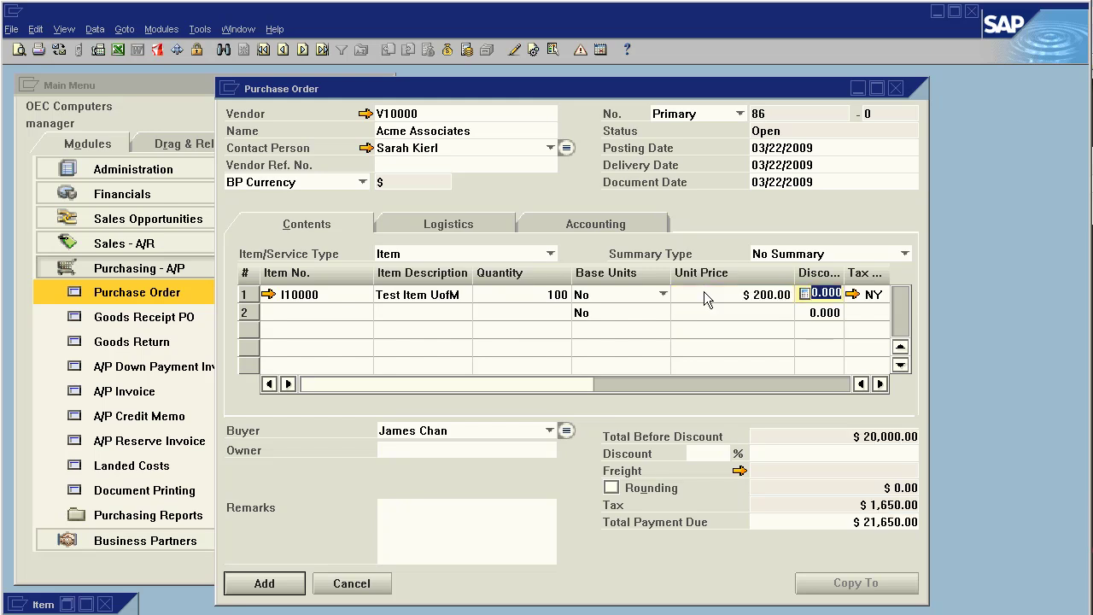
left_click(654, 295)
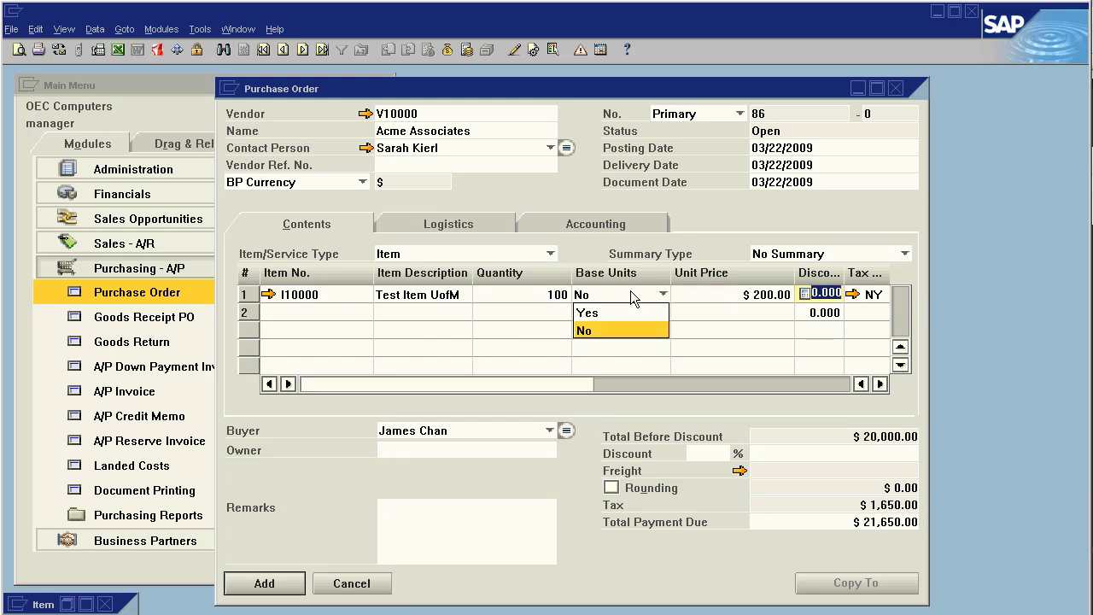
left_click(636, 310)
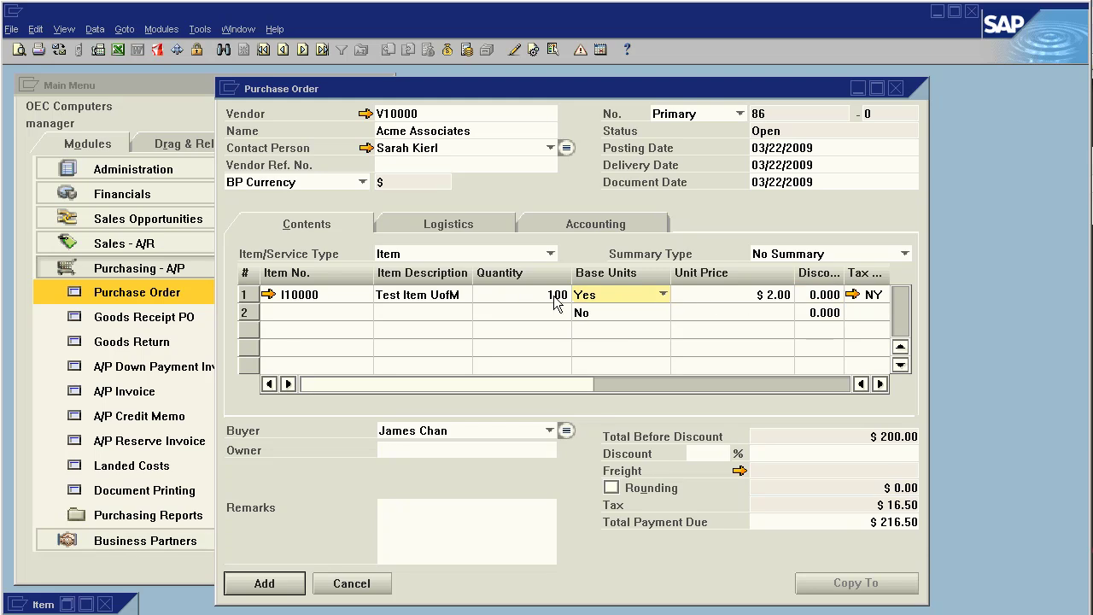
left_click(644, 296)
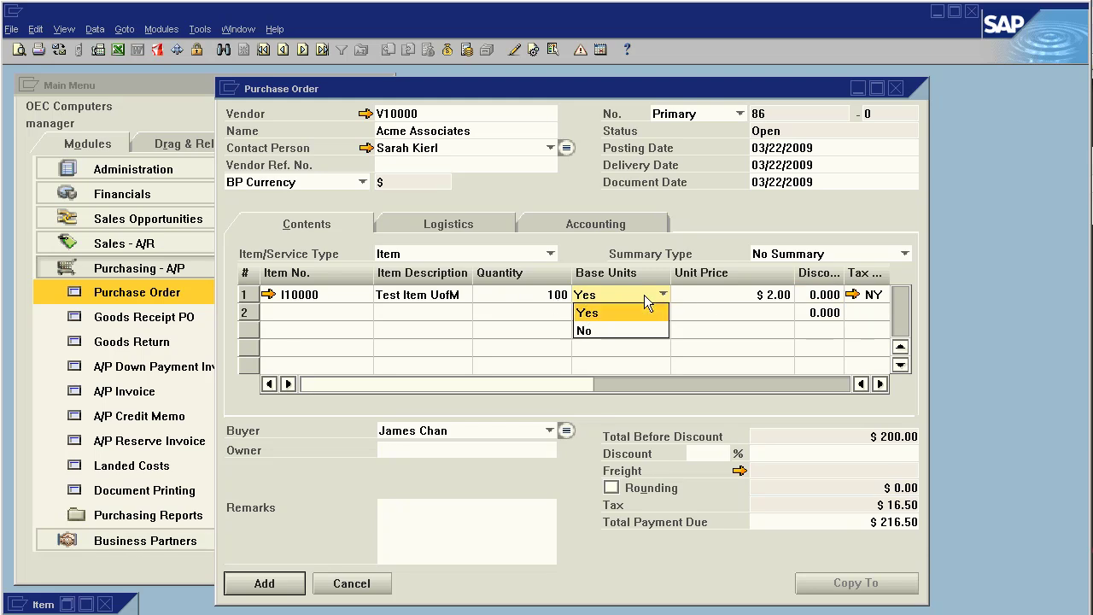
left_click(625, 328)
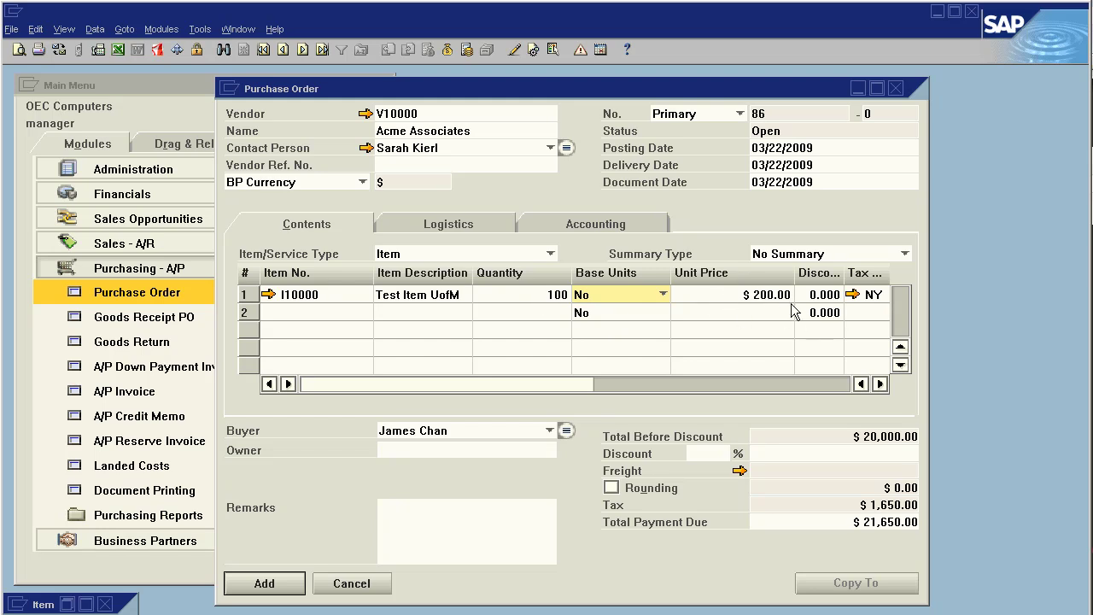
Step: Add purchase order 86, then refresh item I10000 to show 27,500 ordered
left_click(293, 583)
left_click(352, 583)
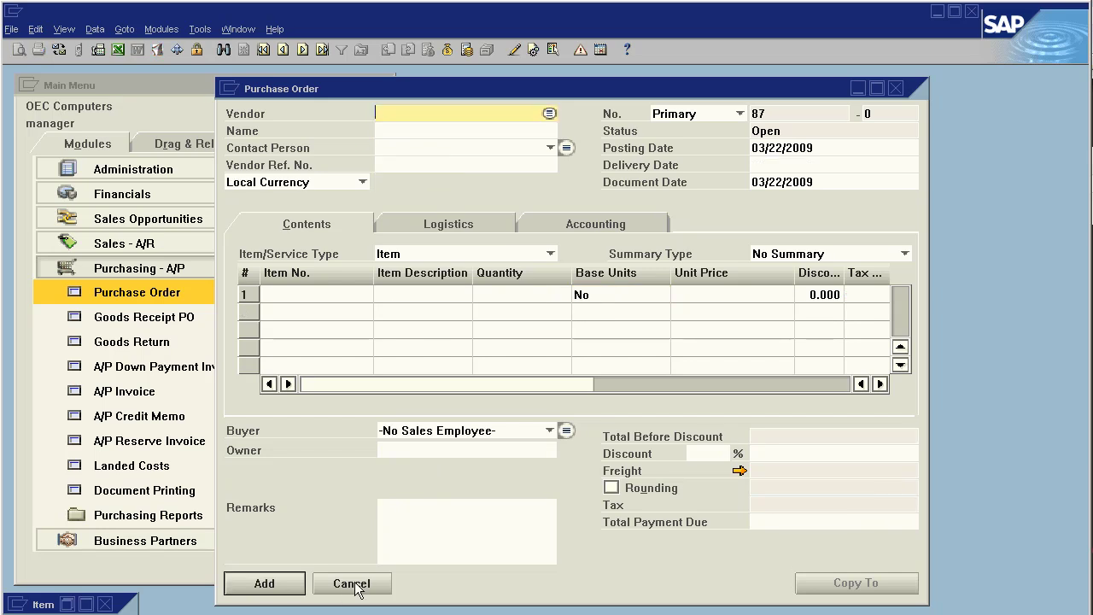
left_click(66, 604)
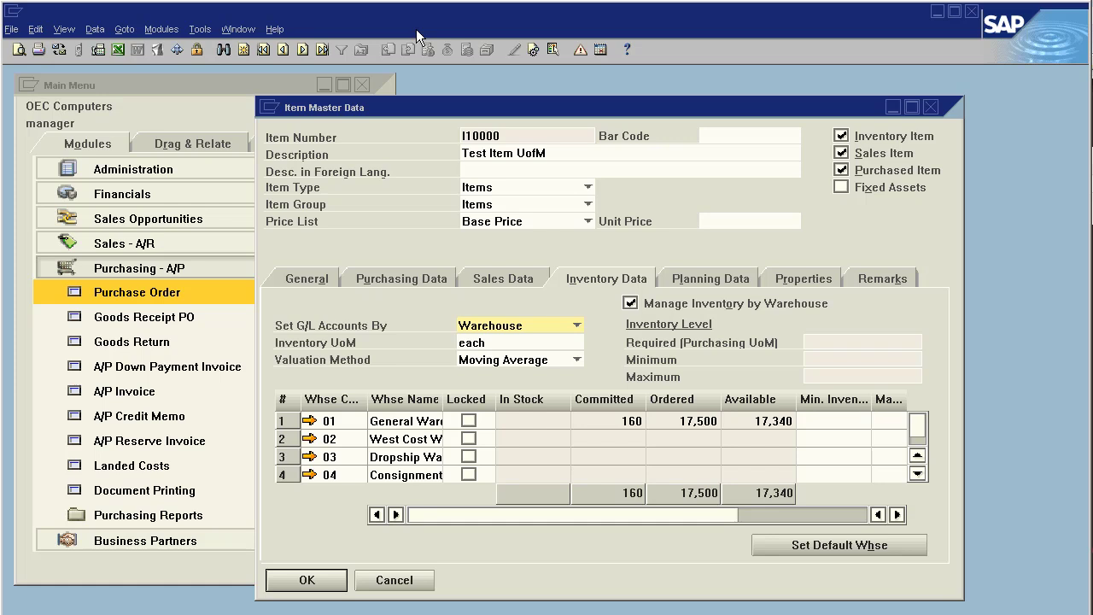
left_click(284, 51)
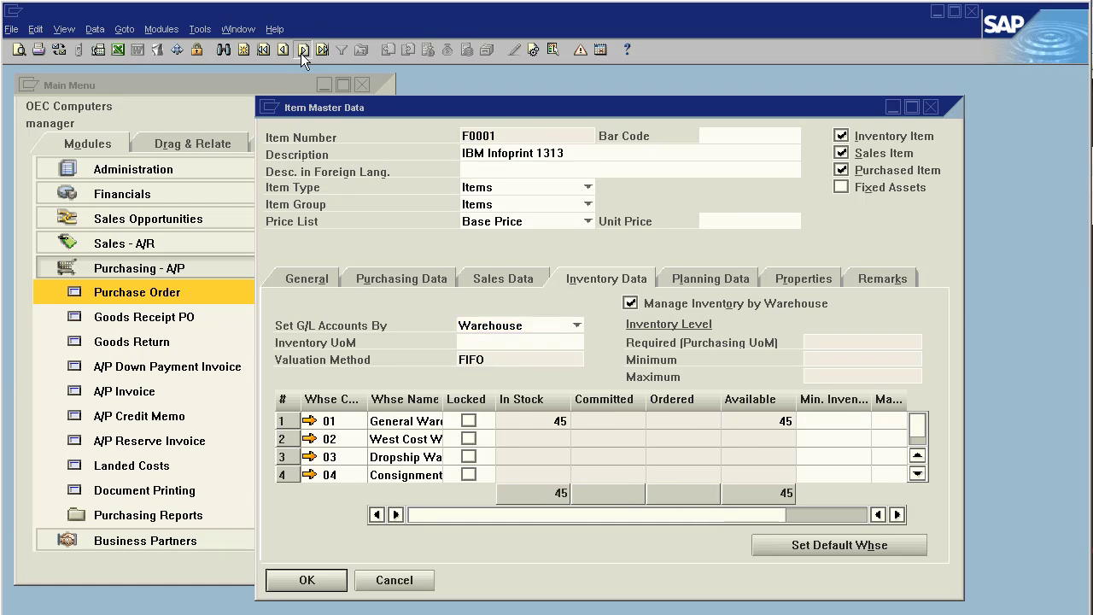
left_click(302, 51)
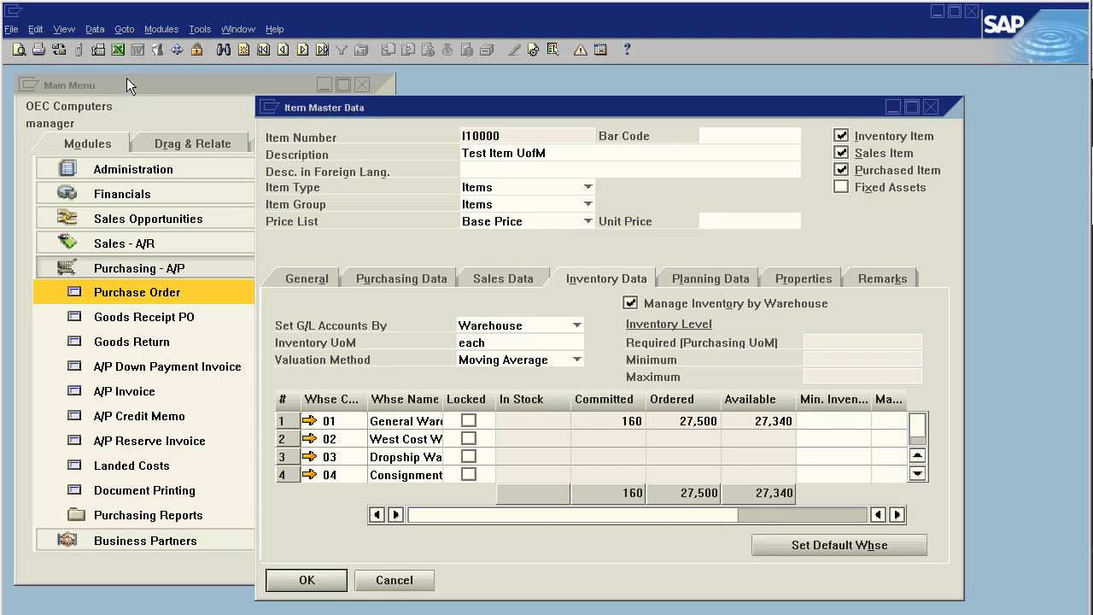
Step: Minimise the item record and start a sales order for the first customer with item I10000
left_click(892, 107)
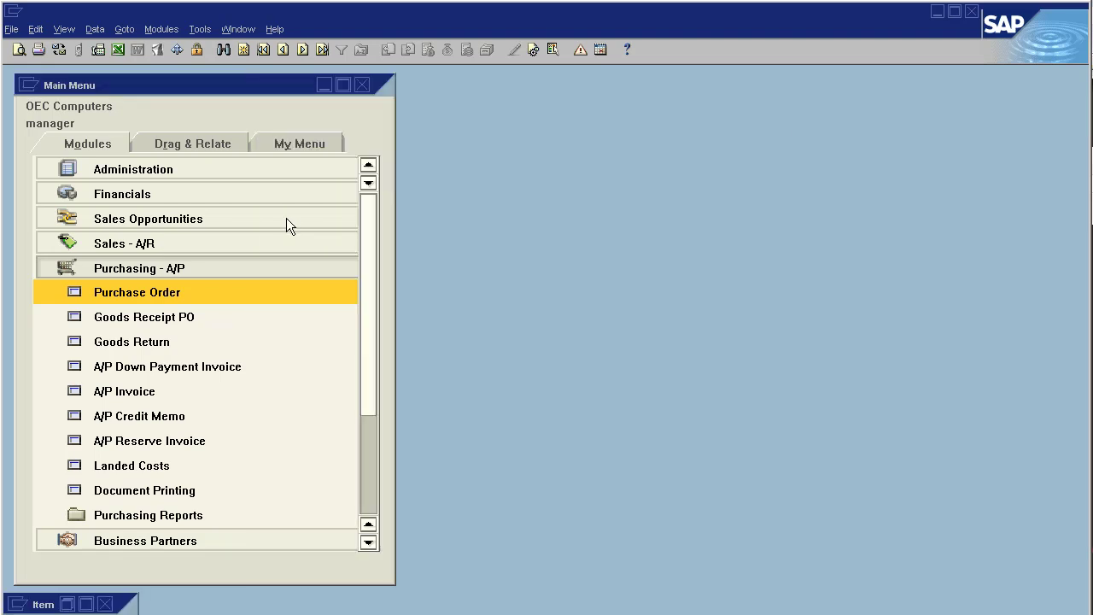
left_click(222, 268)
left_click(146, 246)
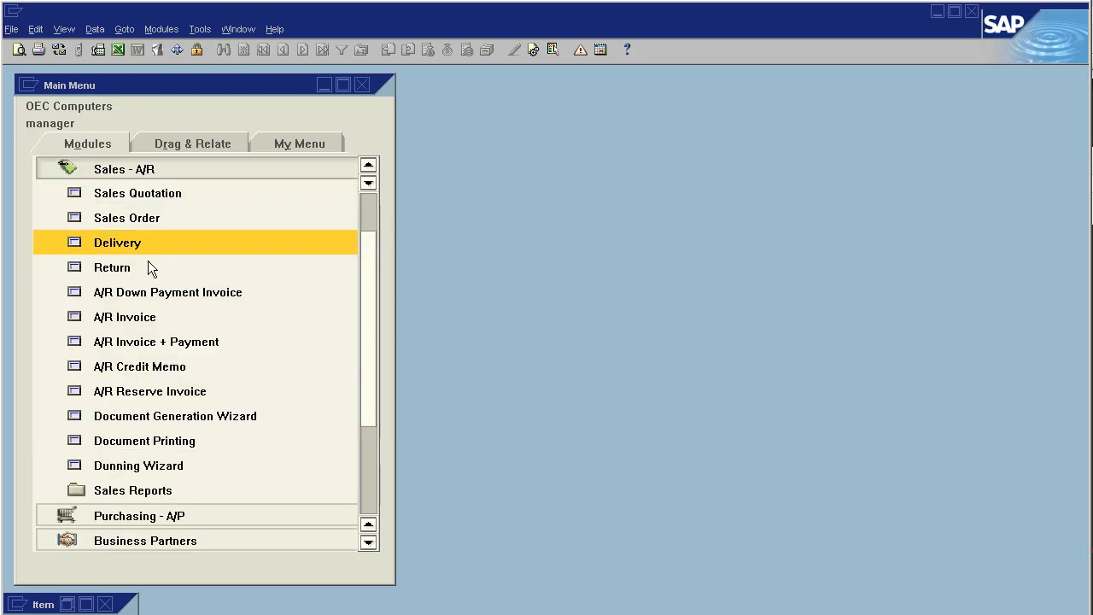
left_click(150, 219)
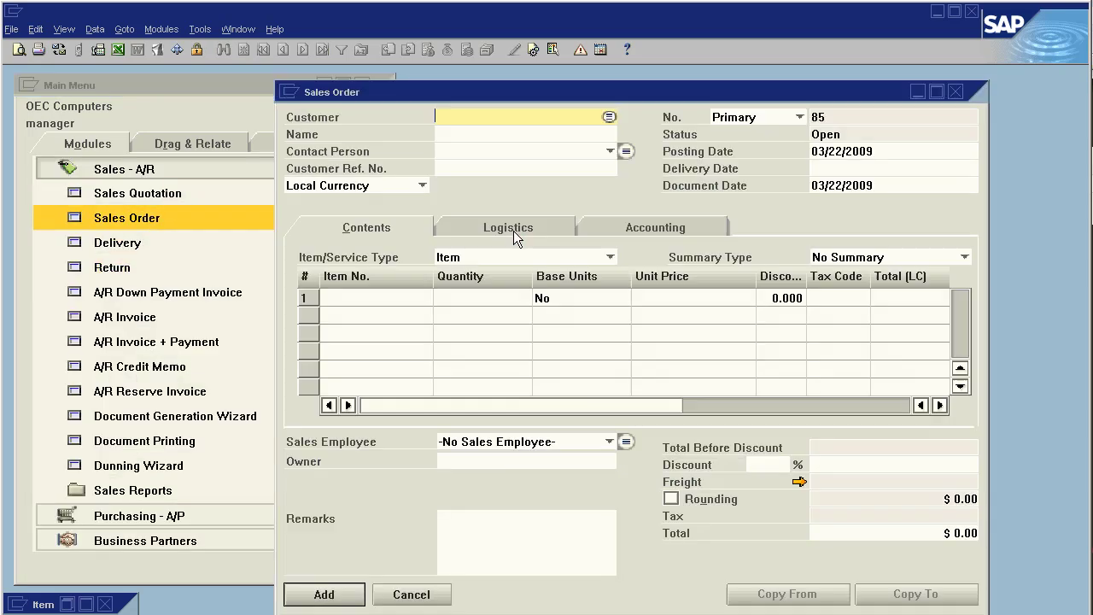
key("Tab")
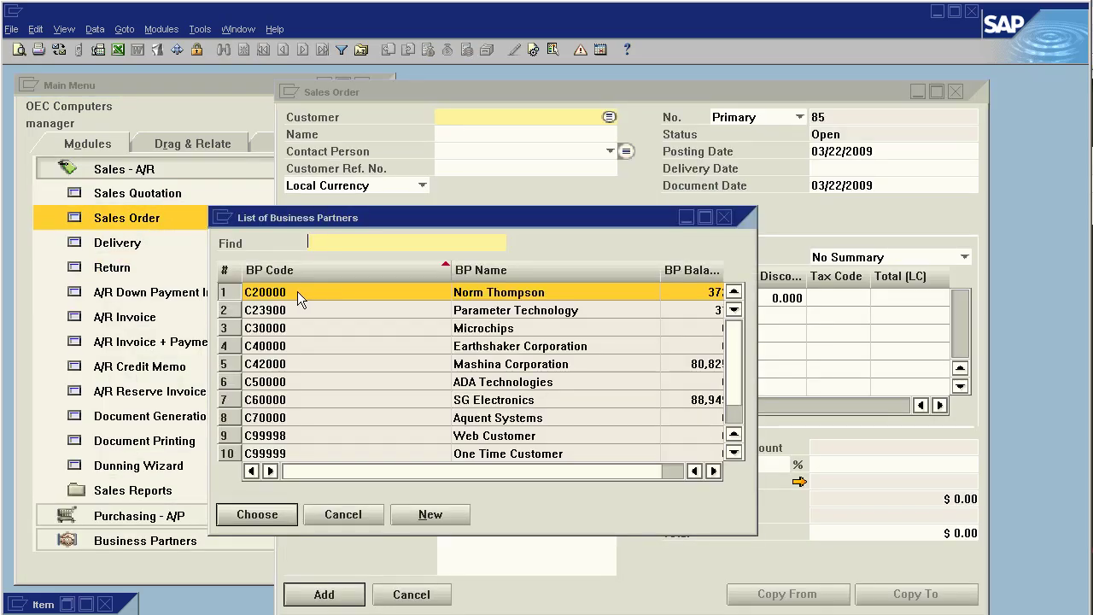
double_click(330, 295)
type("I10000")
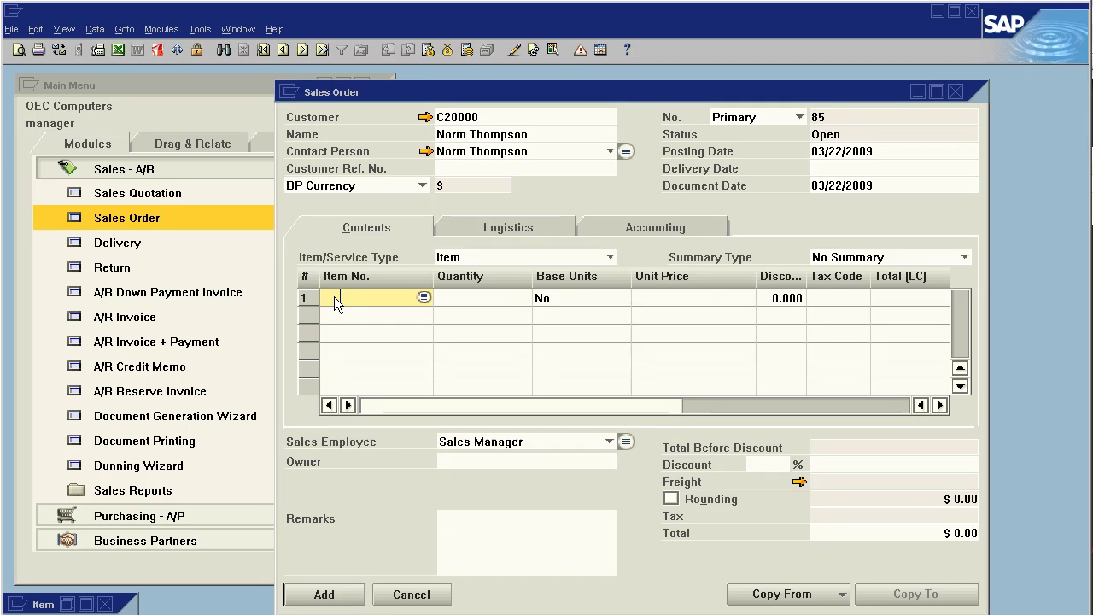
key("Tab")
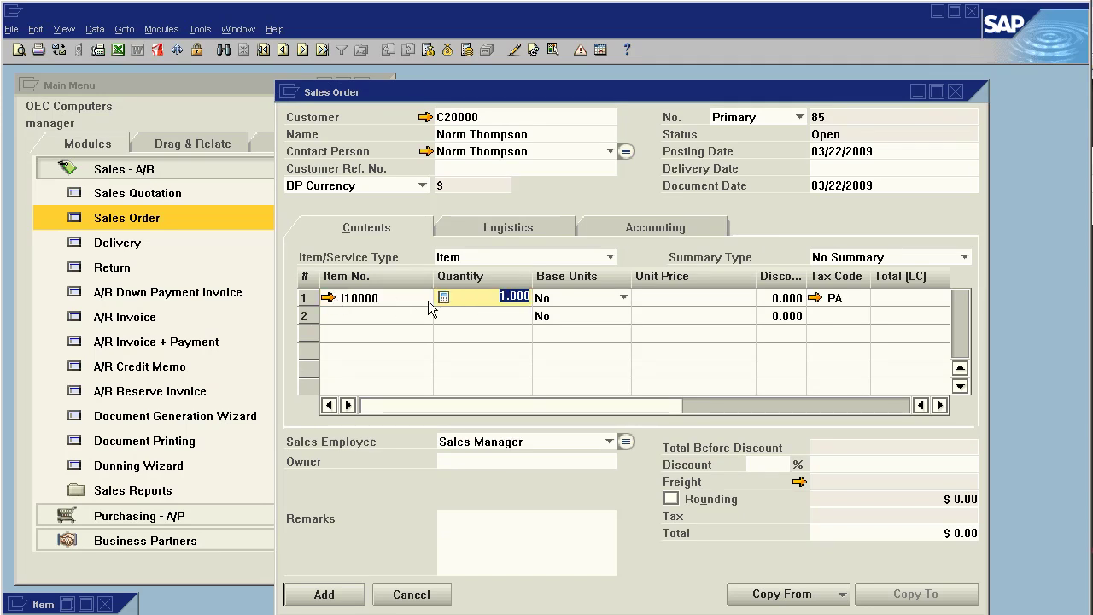
Step: Order 150 packages at $30.00 each, leaving Base Units at No
type("150")
key("Tab")
left_click(660, 297)
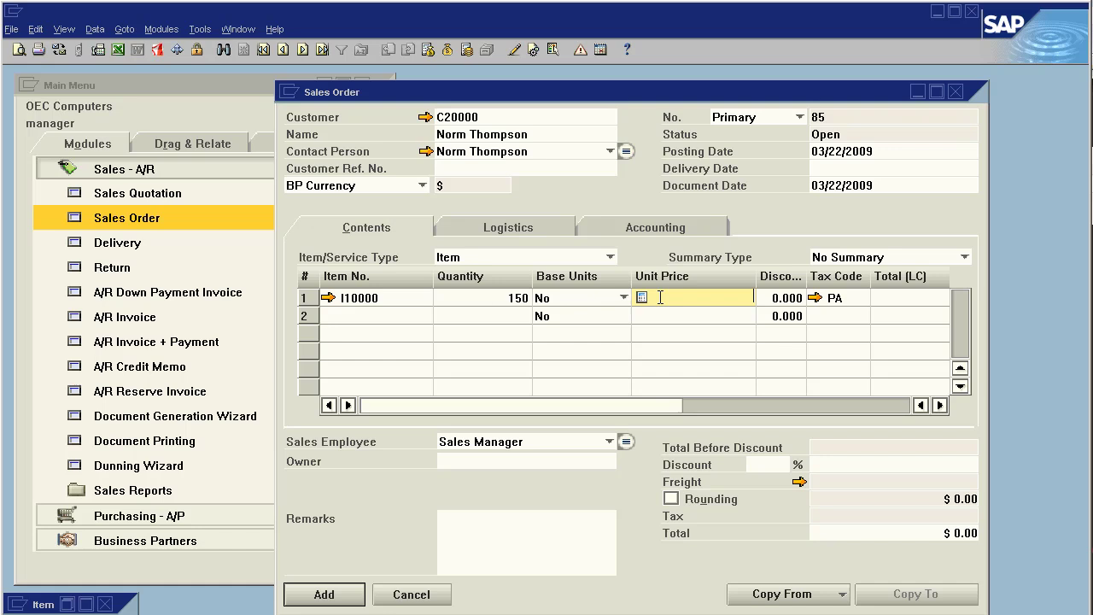
type("30")
key("Tab")
left_click(572, 299)
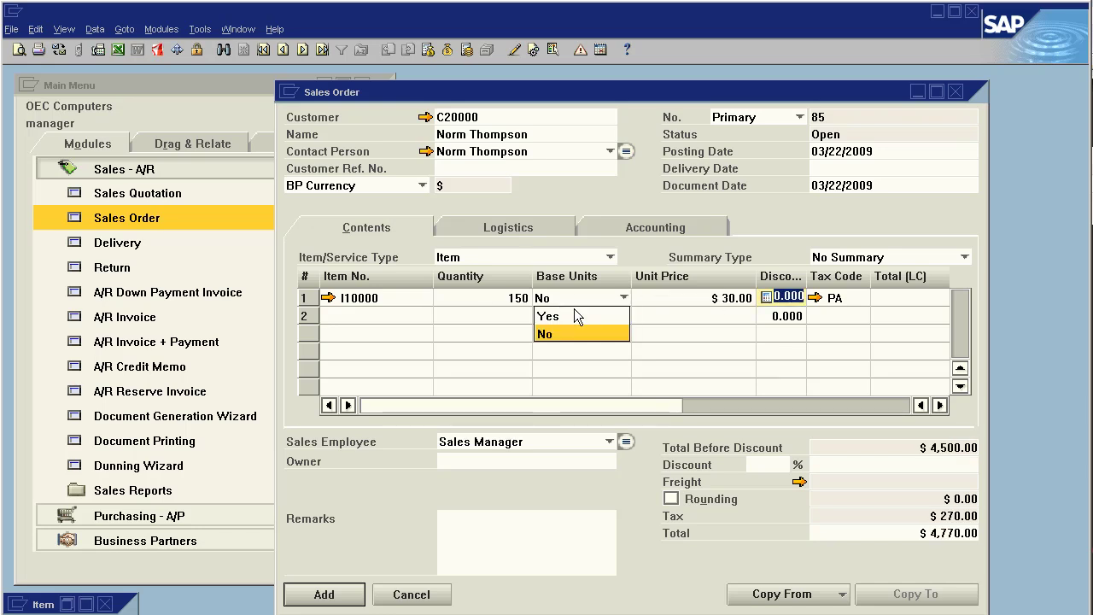
left_click(574, 312)
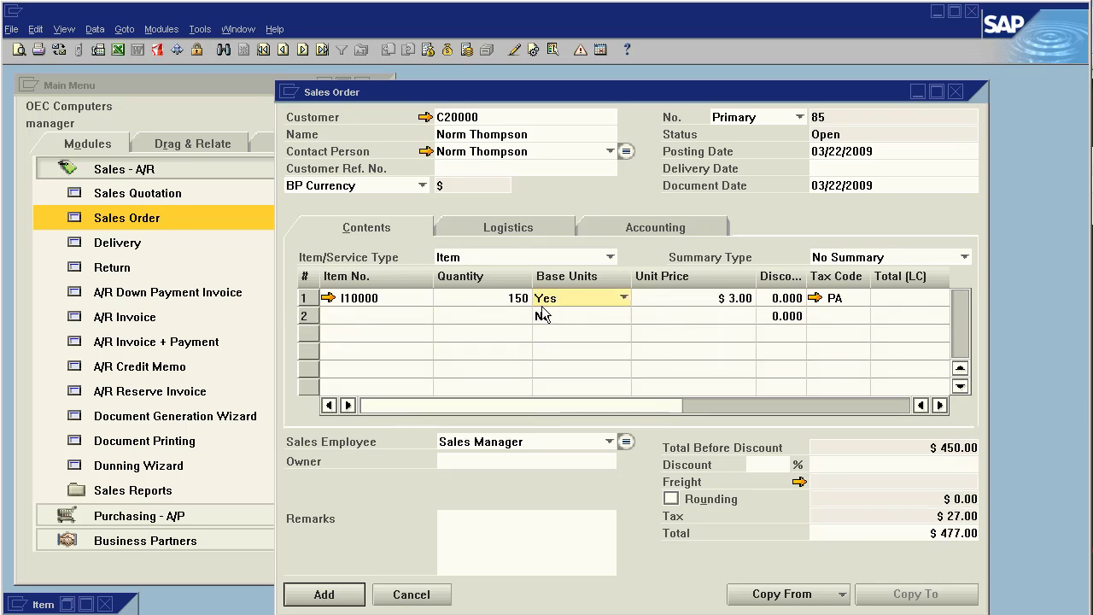
left_click(610, 298)
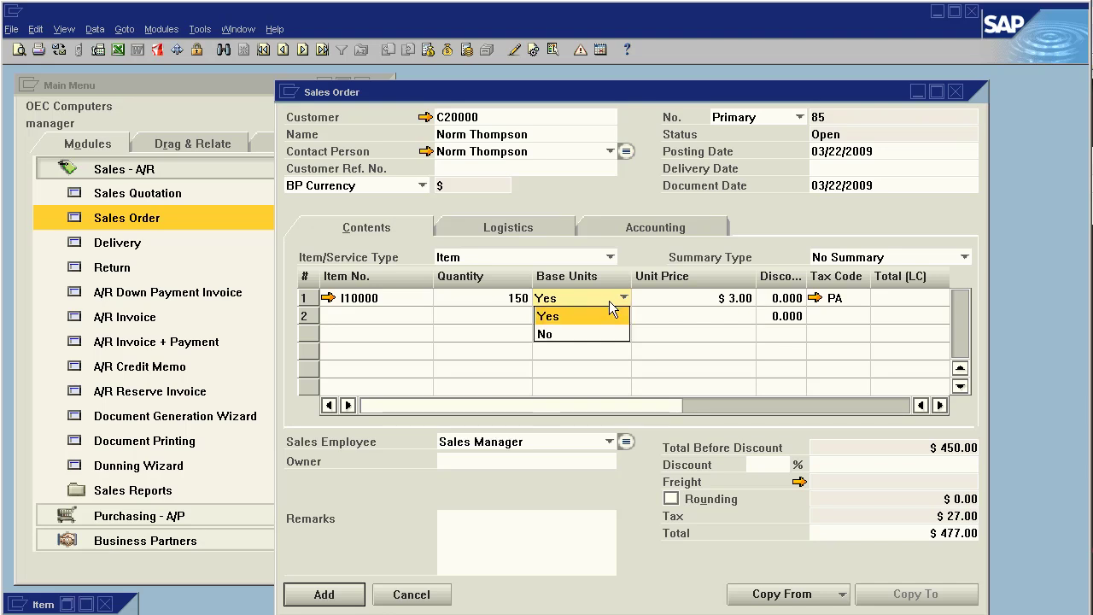
left_click(593, 333)
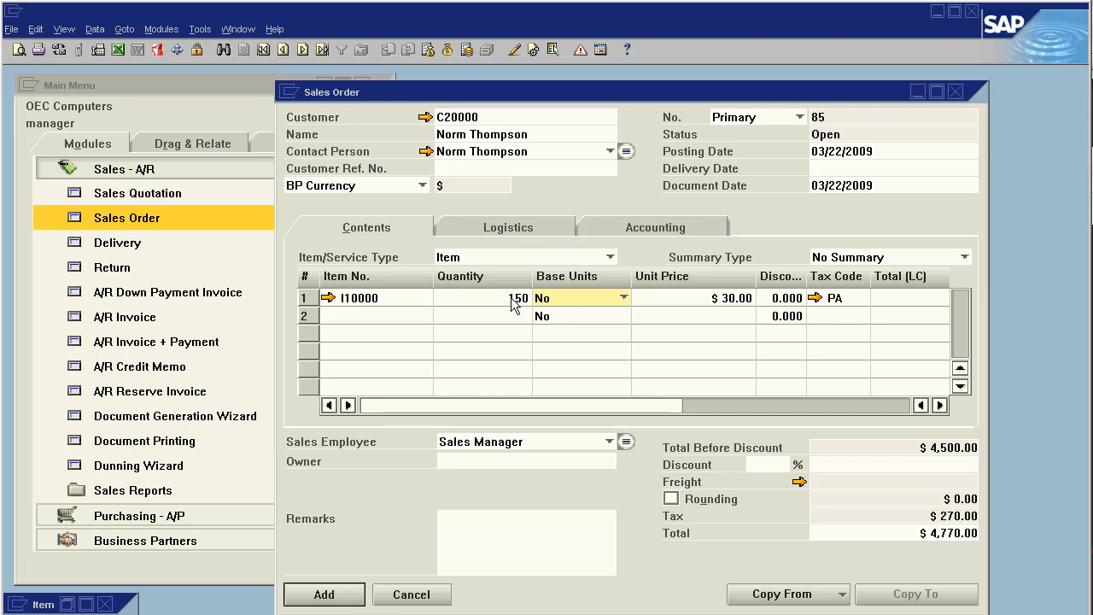
Step: Set the delivery date to today, add sales order 85 and close the form
left_click(854, 169)
type("t")
key("Tab")
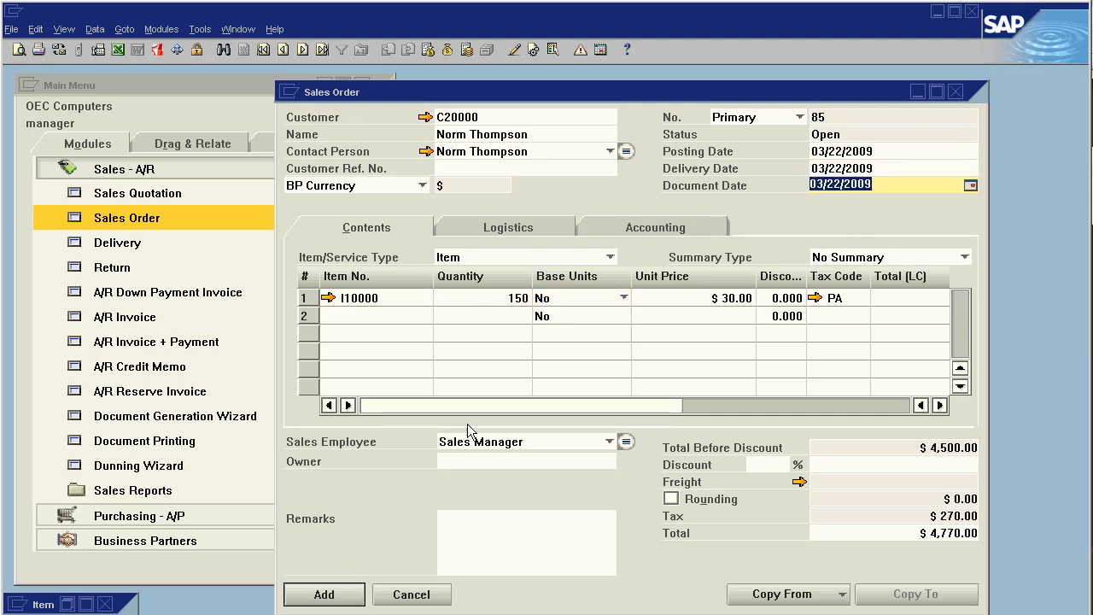
left_click(331, 598)
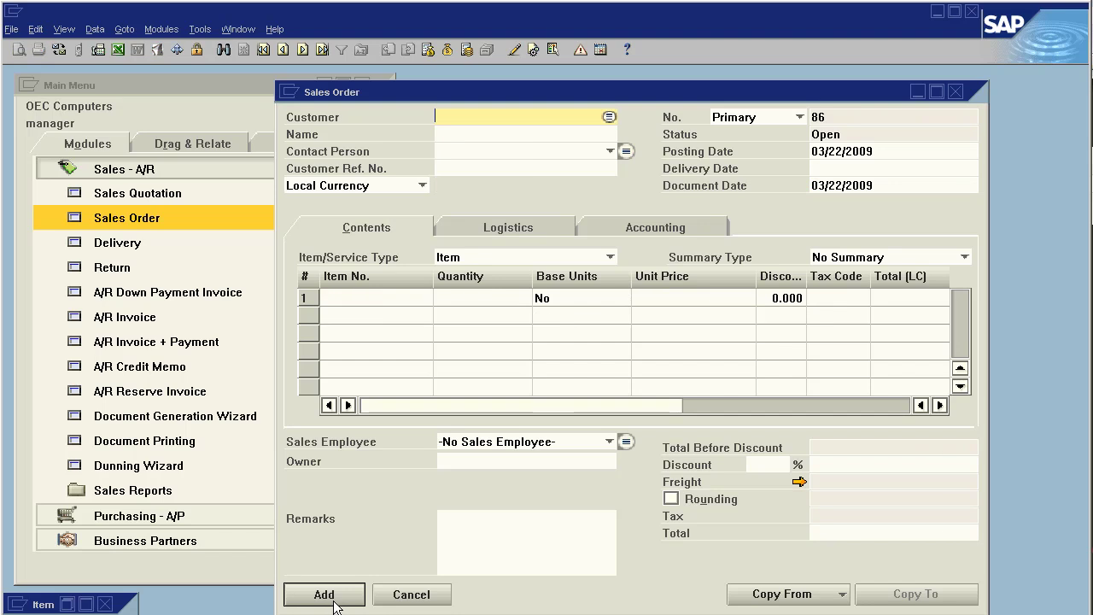
left_click(401, 595)
Step: Restore item I10000's record and refresh it to show 1,660 committed and 25,840 available
left_click(73, 605)
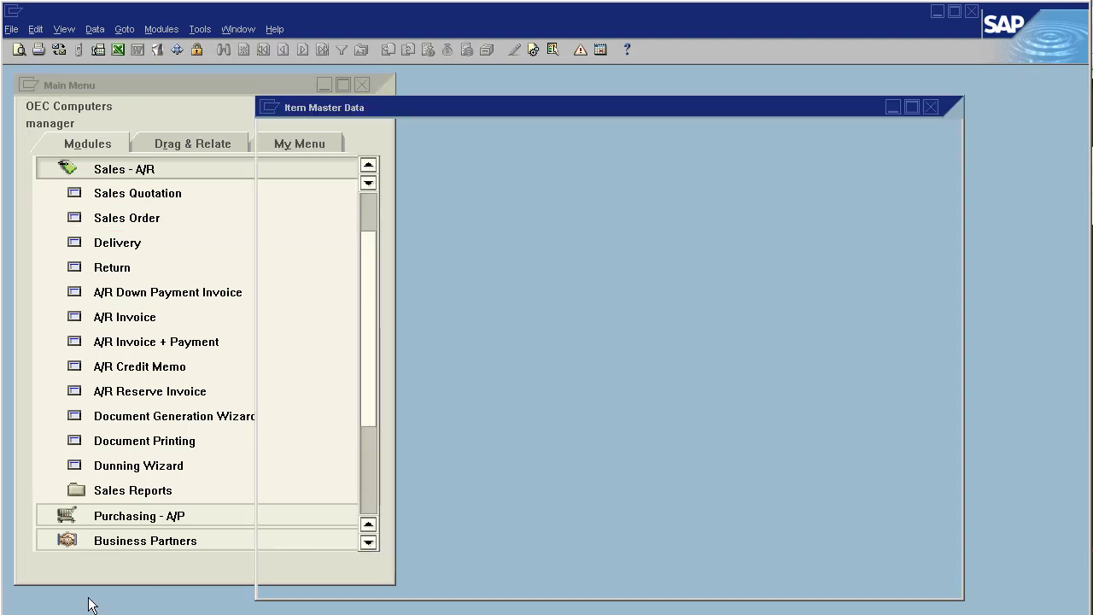
left_click(288, 53)
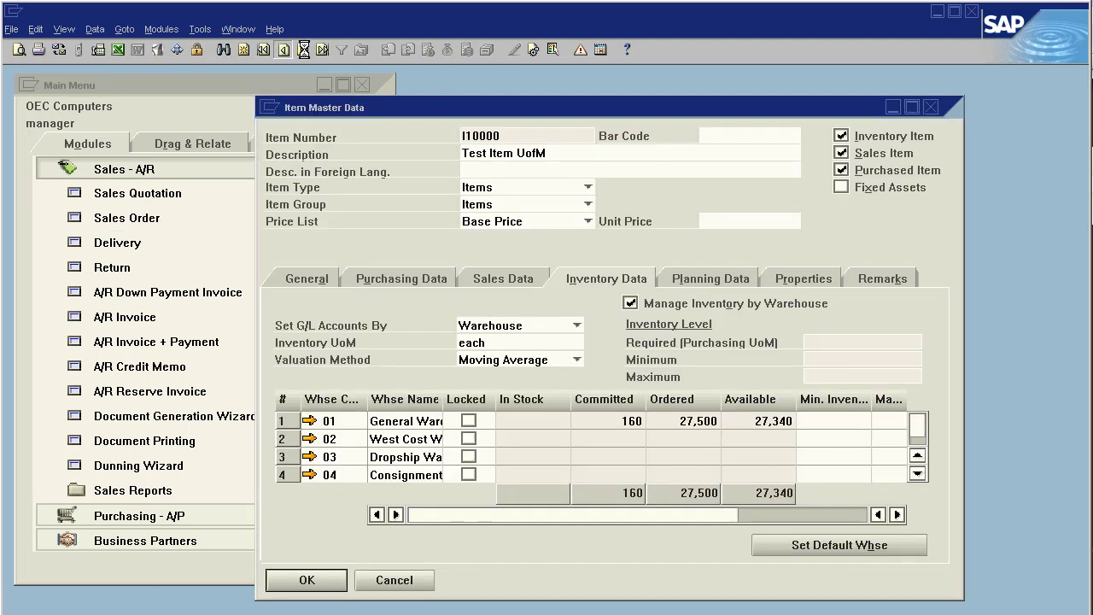
left_click(304, 48)
Step: Close the item record and start a sales order for the first customer with item I10000
left_click(393, 580)
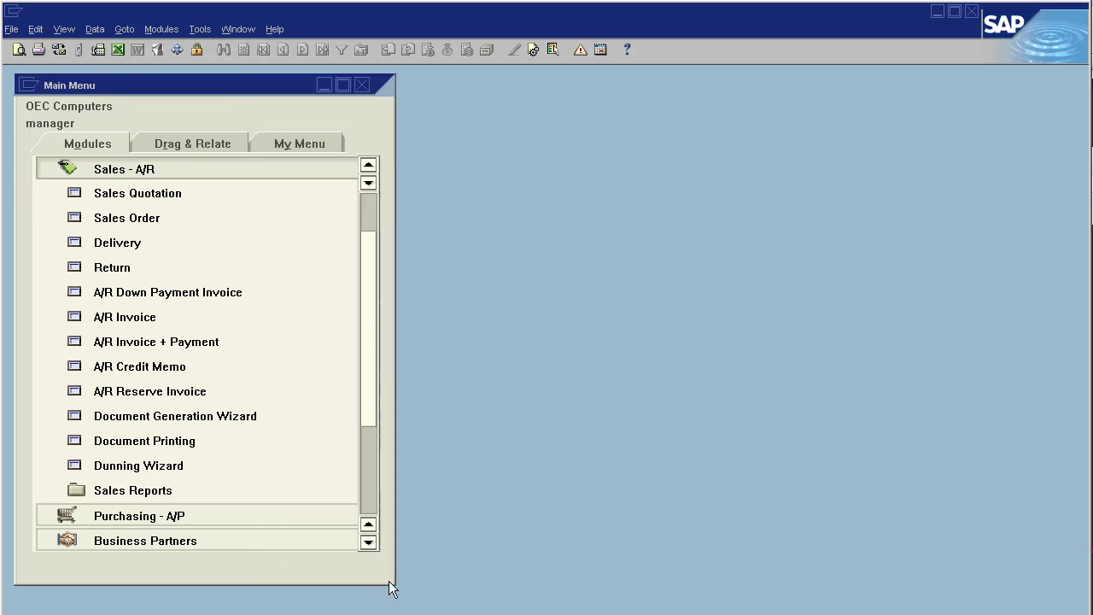
left_click(115, 224)
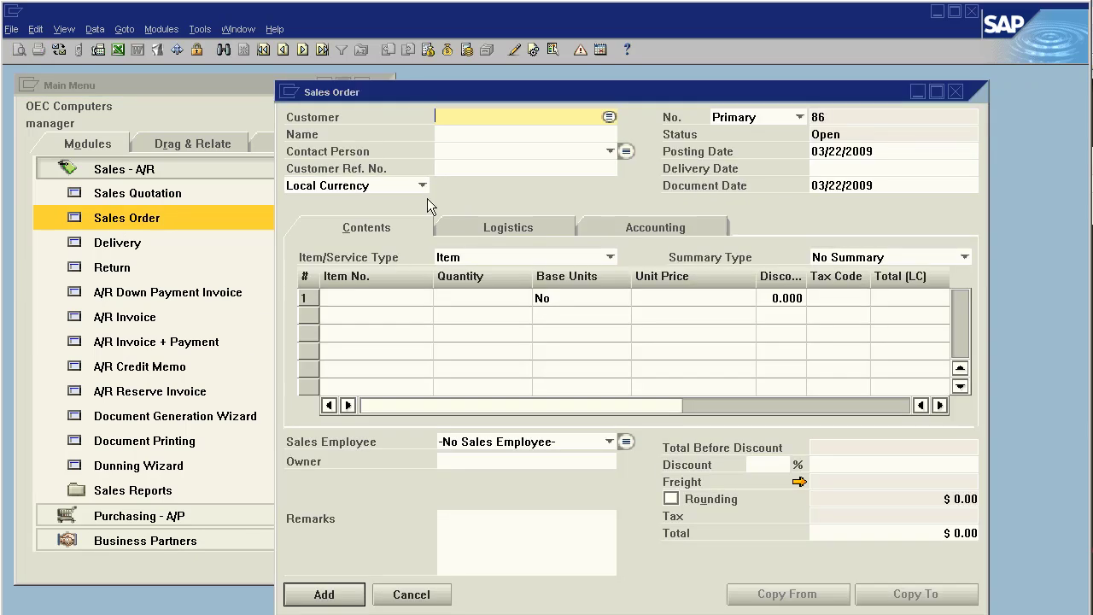
key("Tab")
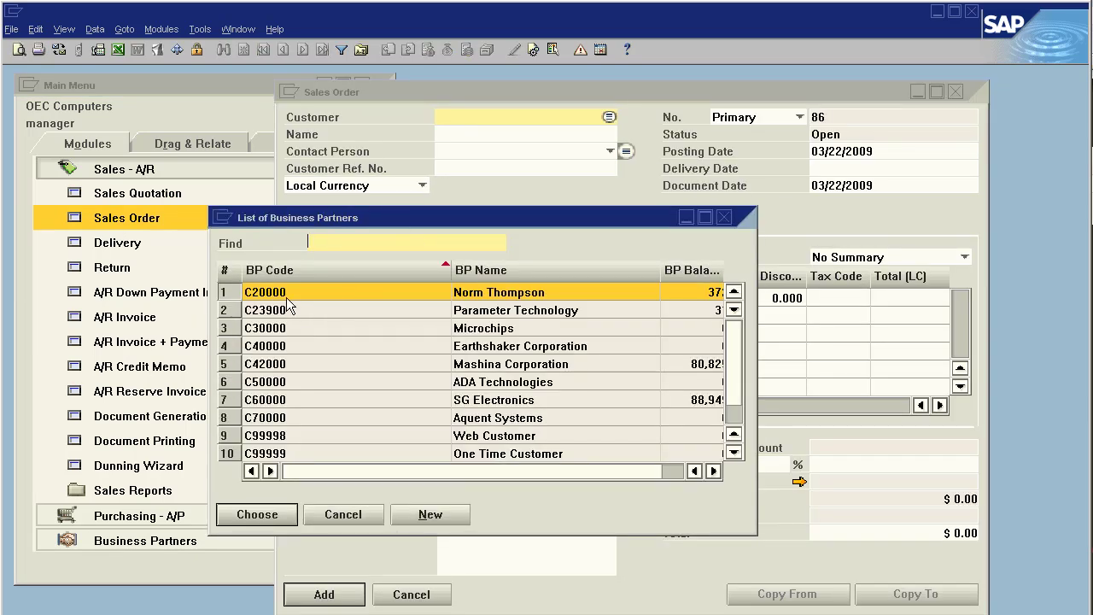
double_click(288, 299)
left_click(374, 297)
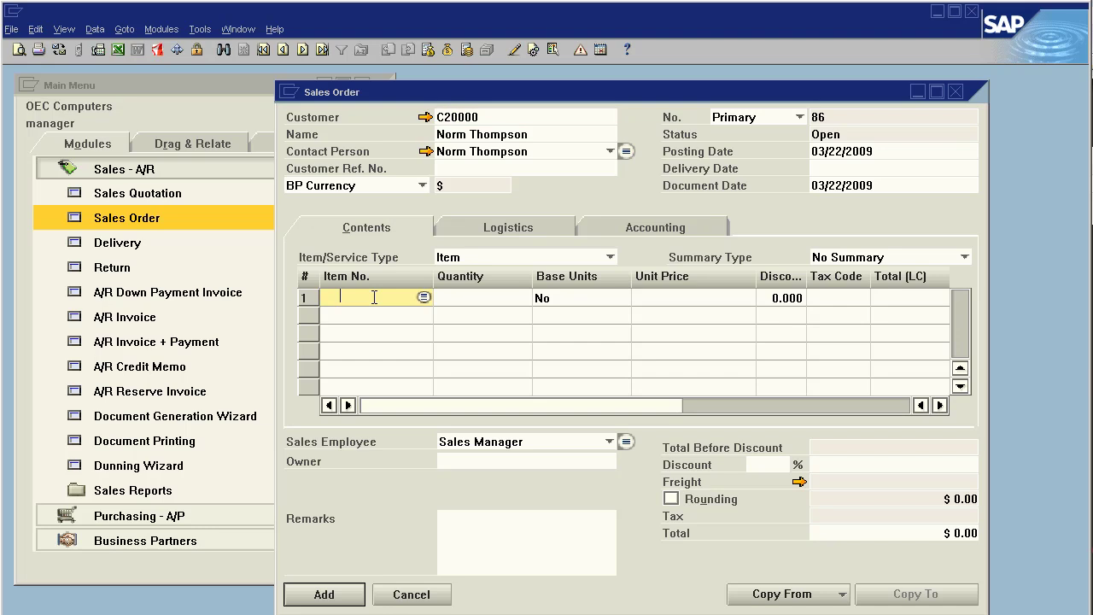
type("I10000")
key("Tab")
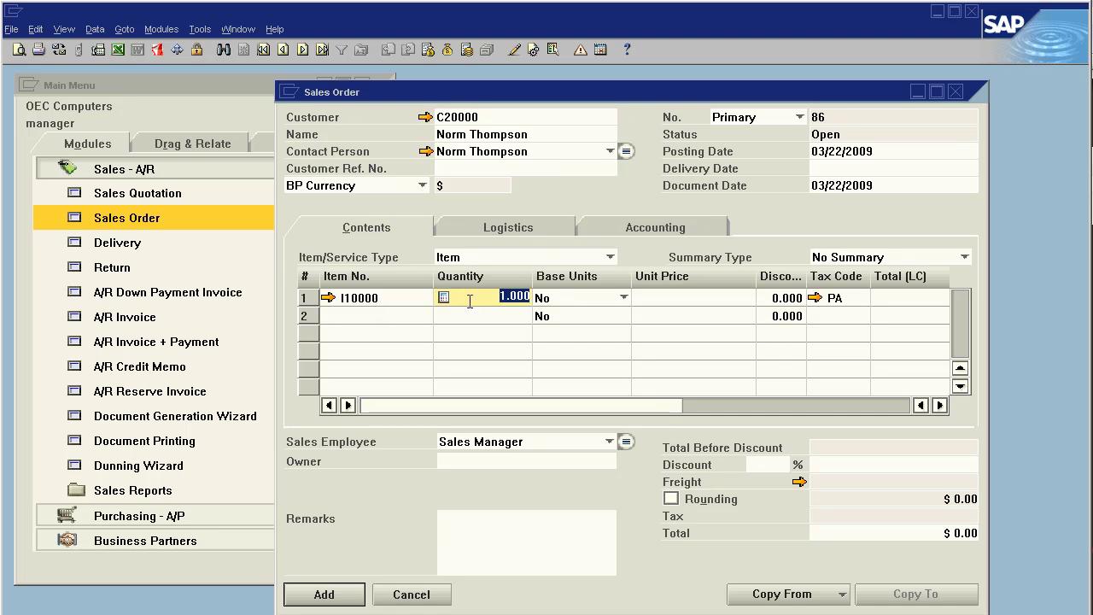
Step: Order 15 of I10000 in base units at $3.00 each
type("15")
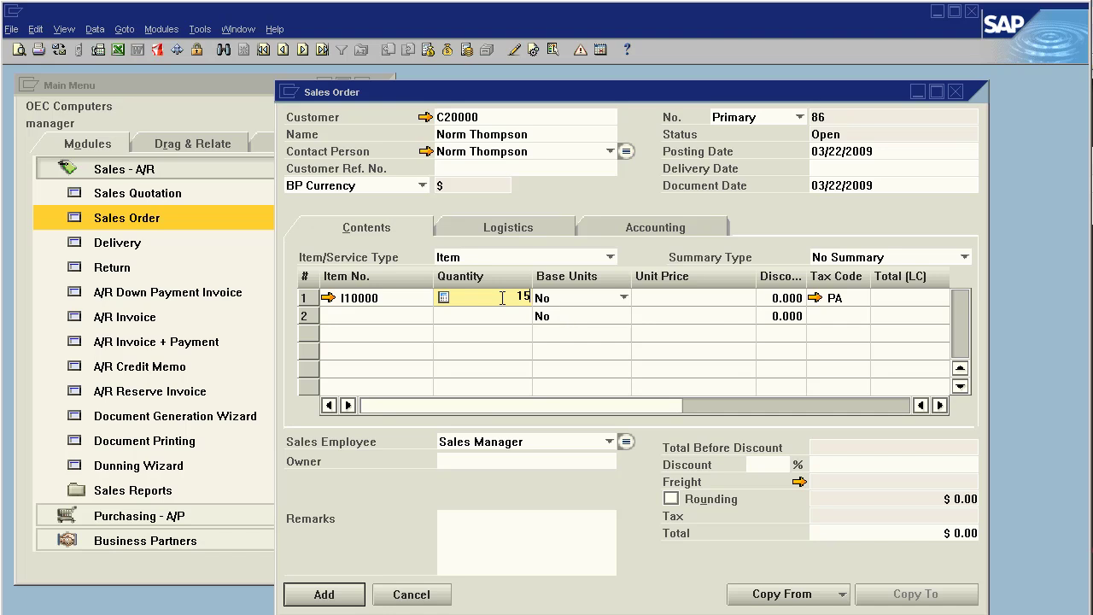
left_click(556, 298)
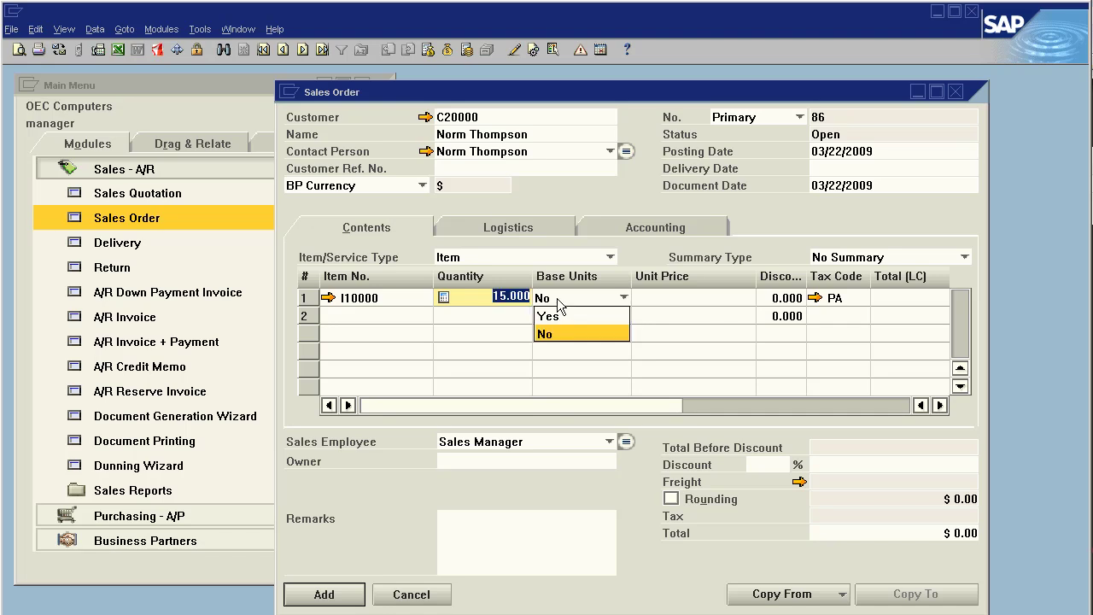
left_click(547, 316)
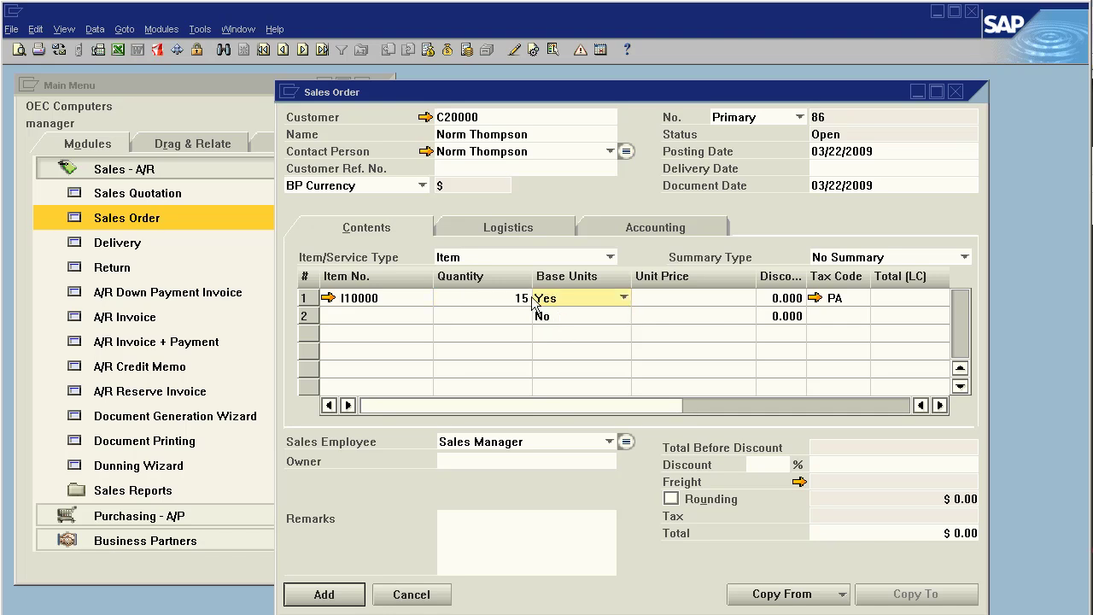
left_click(671, 296)
type("3")
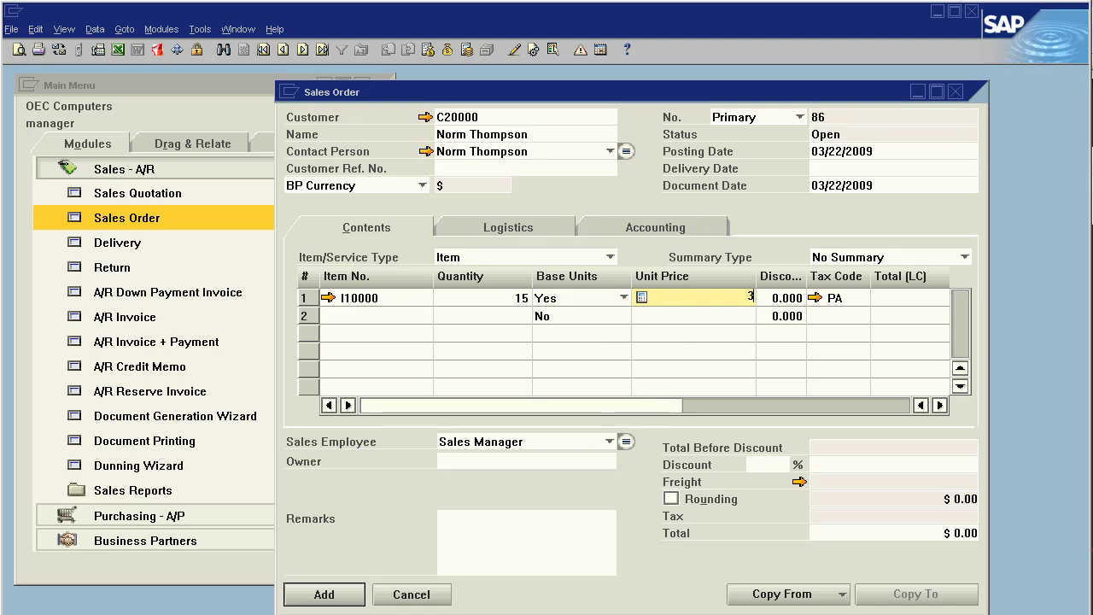
key("Tab")
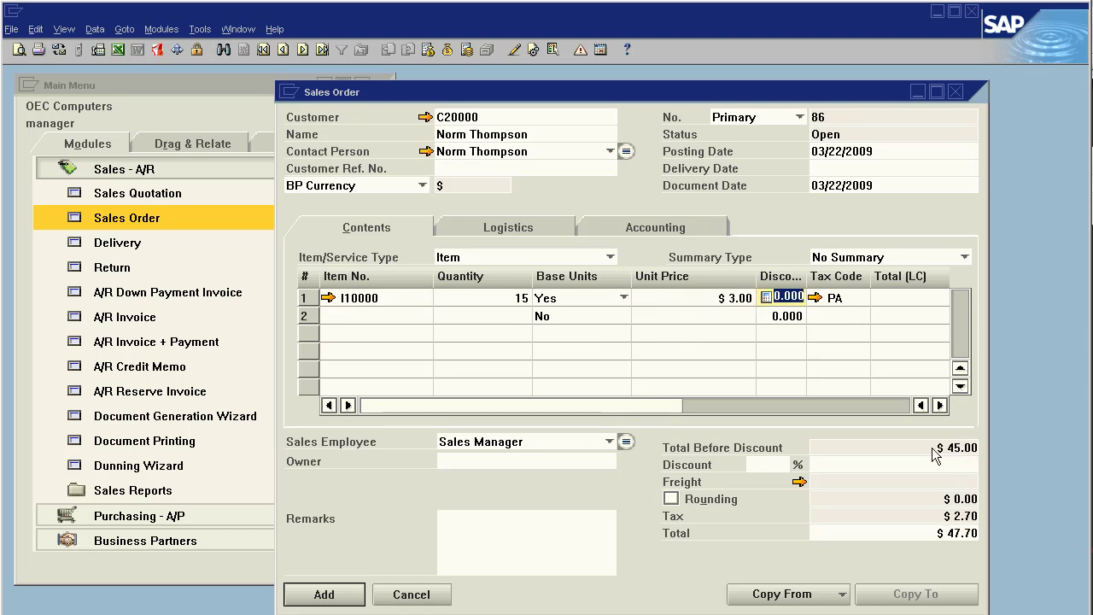
left_click(570, 296)
left_click(570, 296)
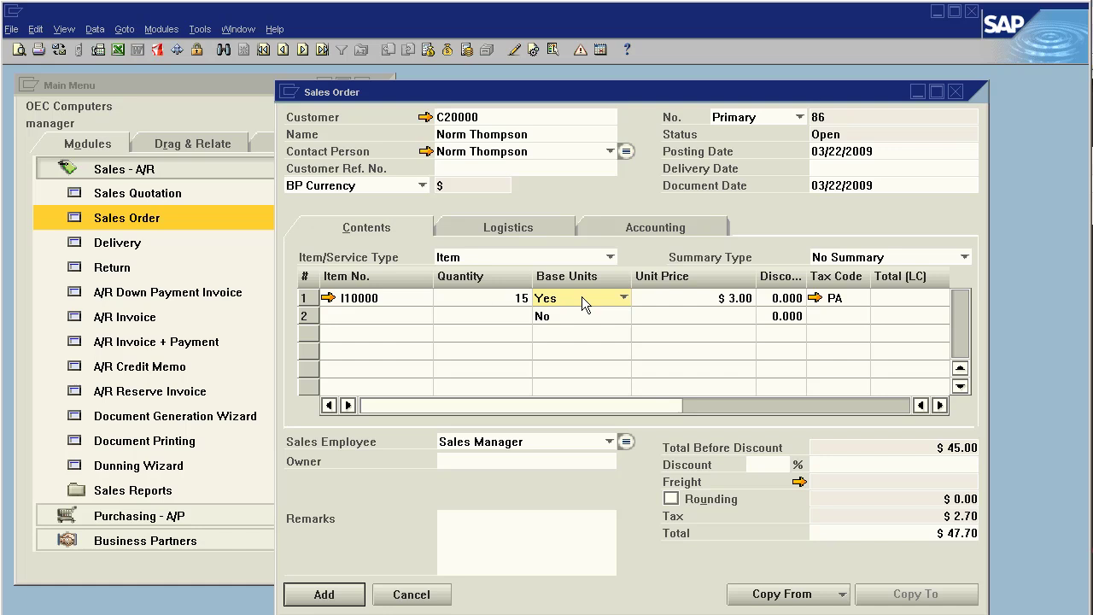
Step: Set the delivery date to today, add sales order 86 and close the form
left_click(323, 594)
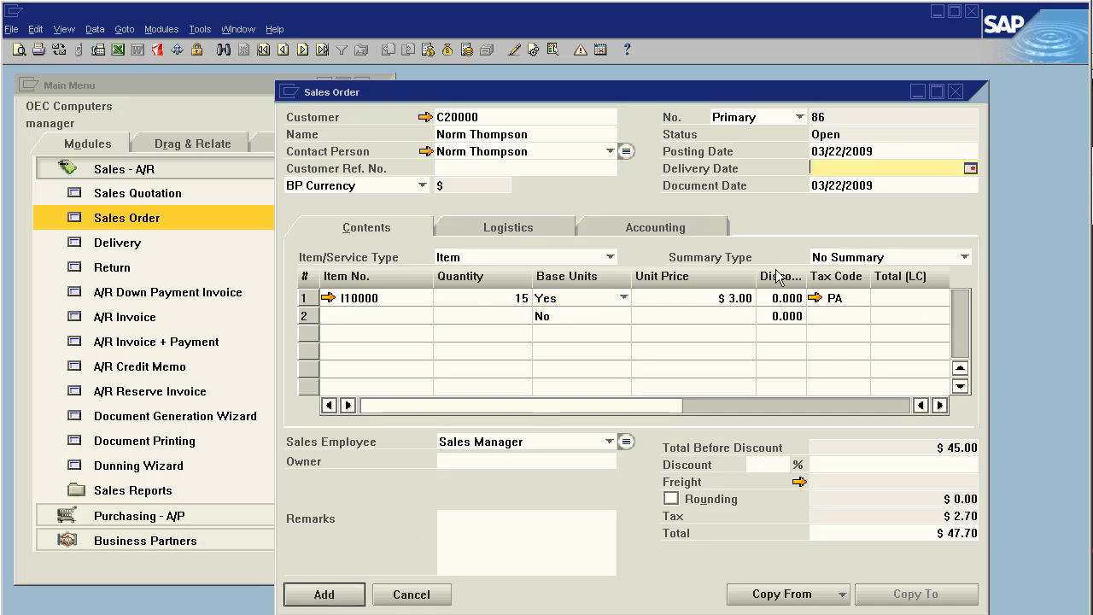
type("t")
key("Tab")
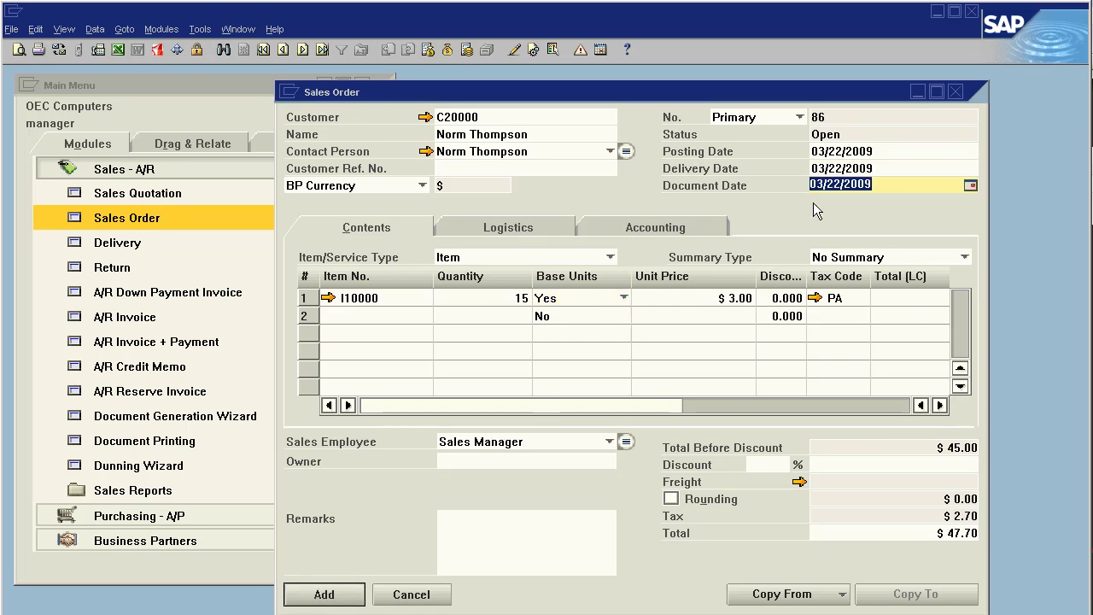
left_click(324, 594)
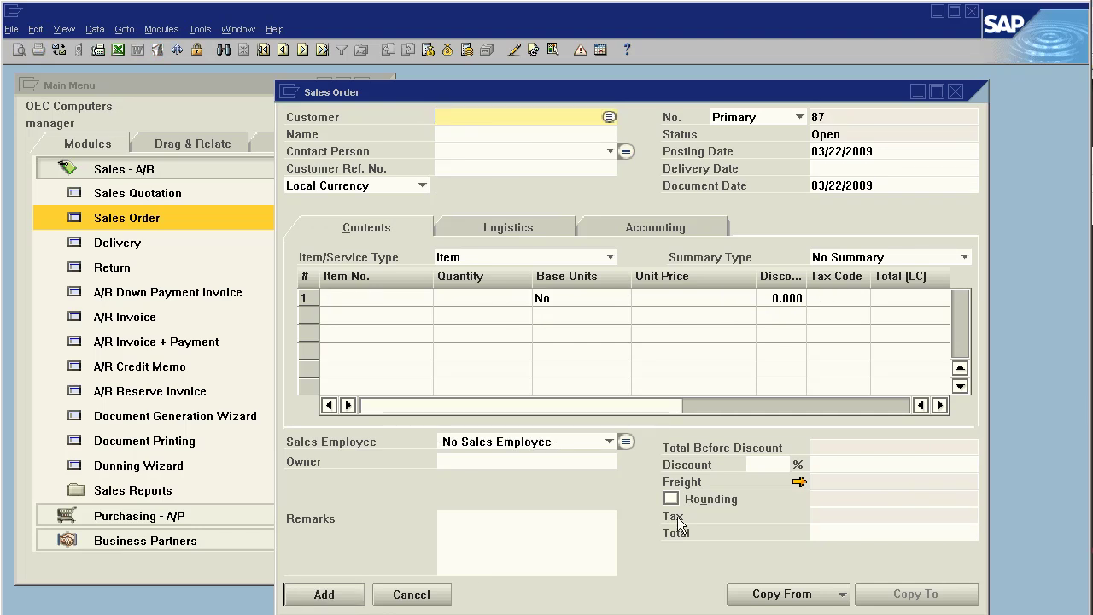
left_click(424, 598)
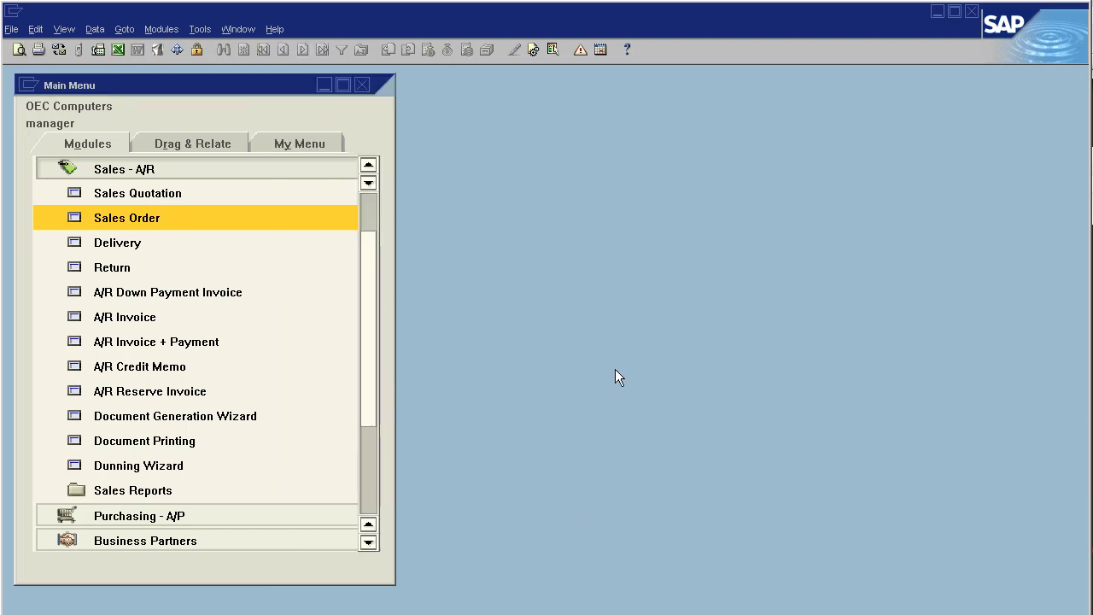
Step: Collapse the Sales - A/R module in the Main Menu
left_click(133, 170)
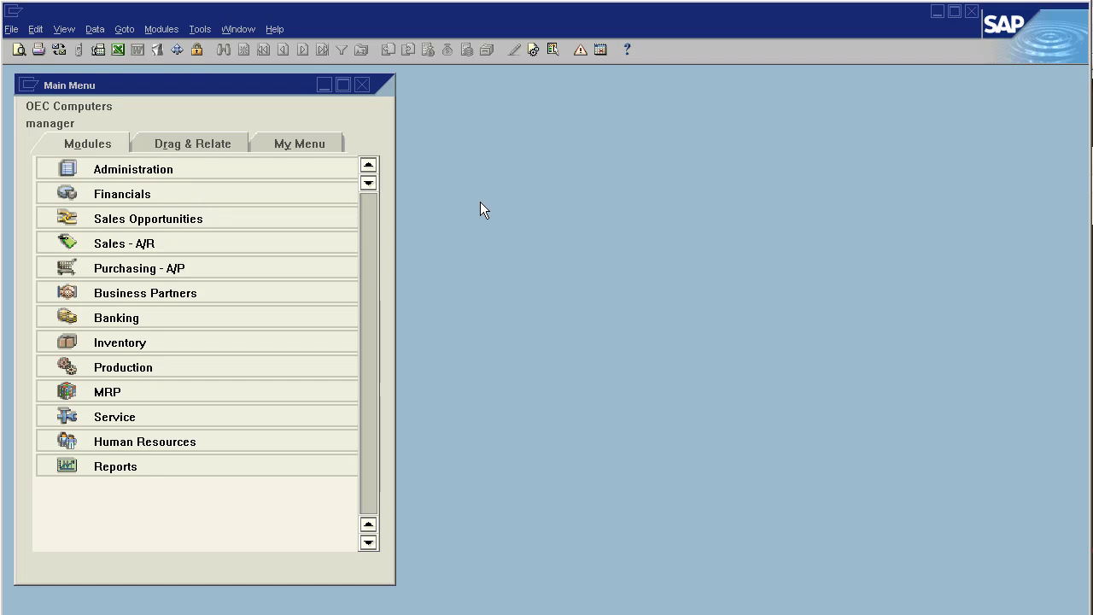